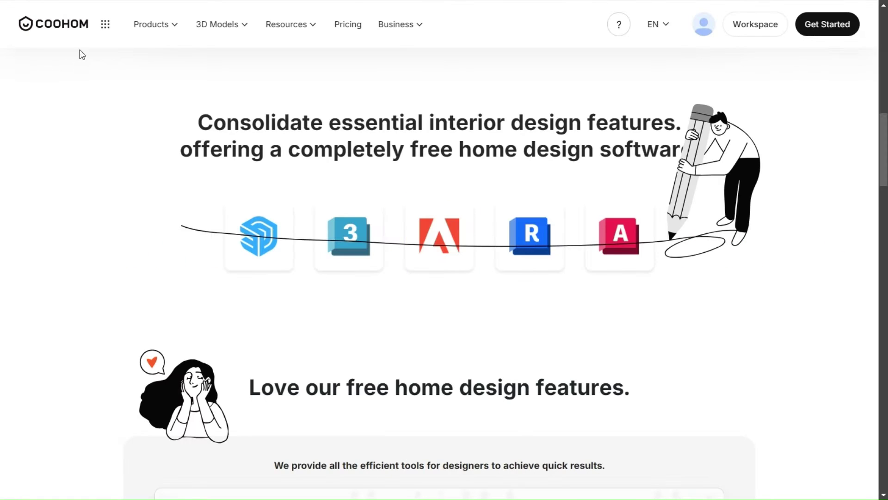
pyautogui.scroll(-2, 241, 148)
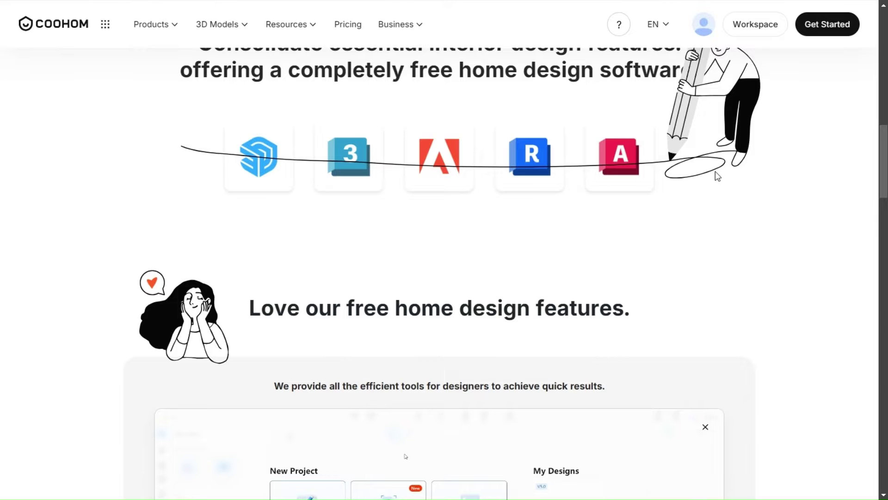
pyautogui.scroll(-2, 724, 177)
pyautogui.scroll(-3, 723, 177)
pyautogui.scroll(2, 726, 178)
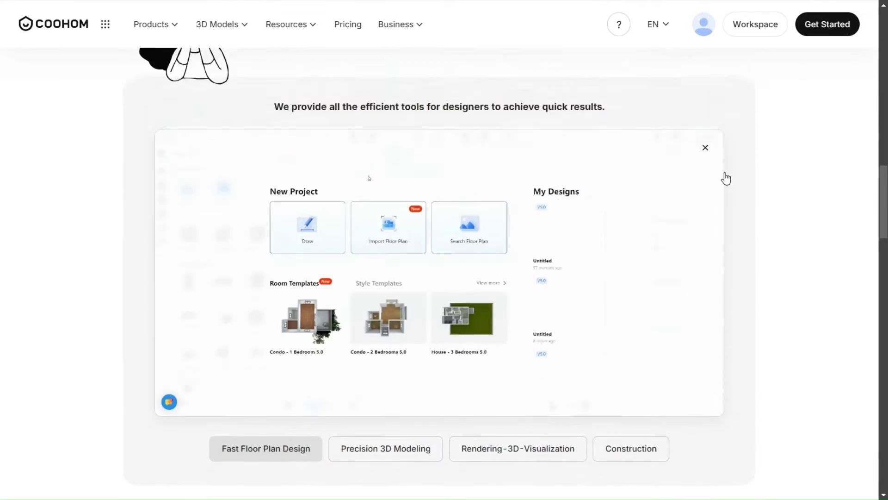
pyautogui.scroll(5, 726, 179)
pyautogui.scroll(3, 726, 178)
pyautogui.scroll(5, 726, 178)
pyautogui.scroll(1, 726, 177)
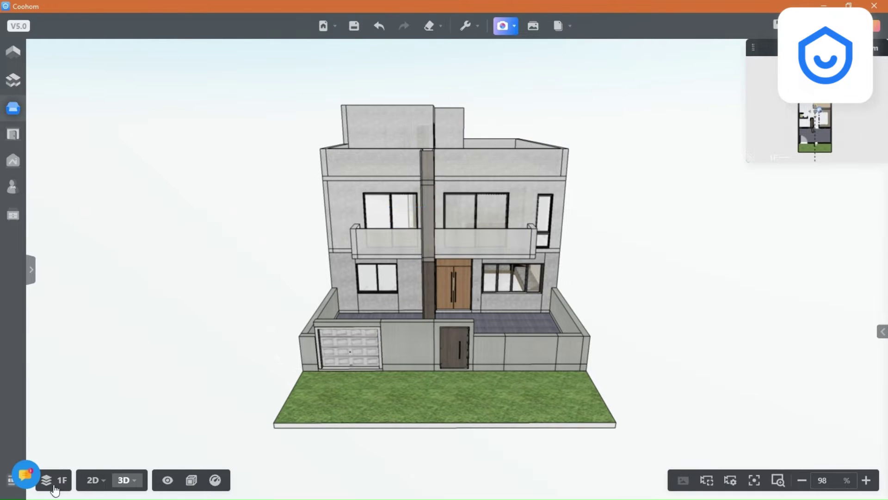
# - Show the ground floor's properties panel with area, room height and slab thickness
pyautogui.click(882, 335)
pyautogui.click(741, 333)
pyautogui.click(882, 335)
# - Glance at the Public Library, then orbit the house to a side angle
pyautogui.click(30, 269)
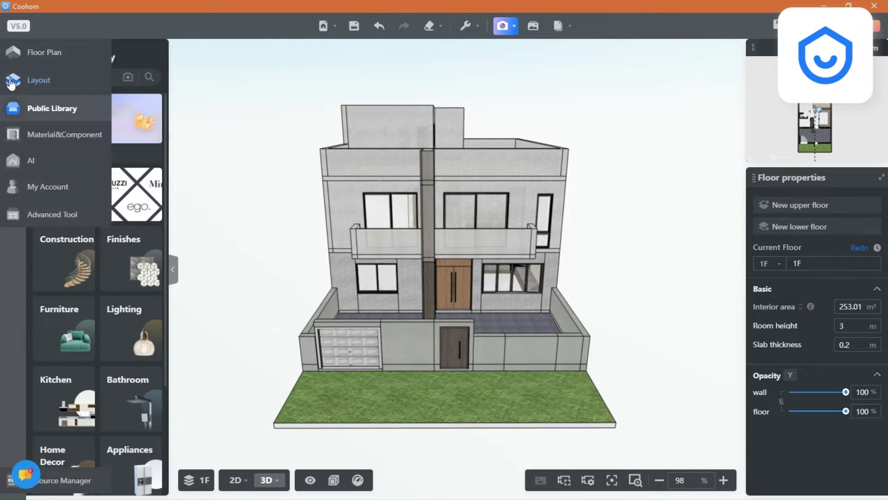
pyautogui.click(209, 287)
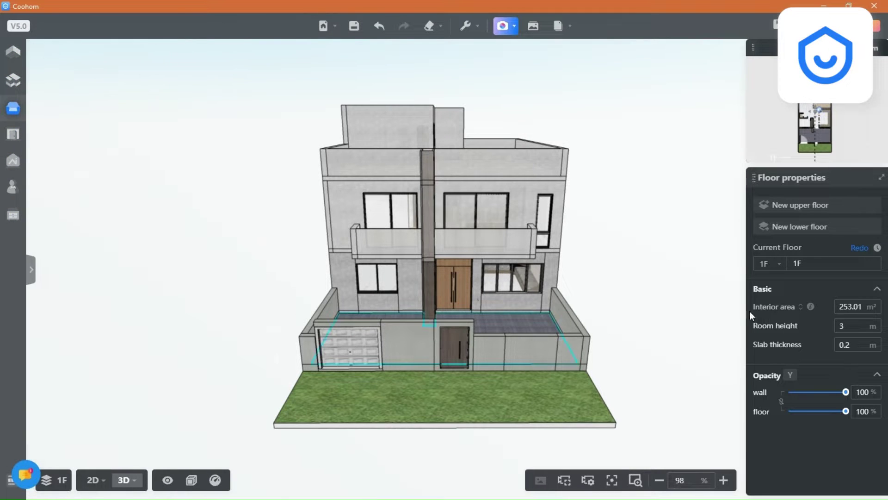
pyautogui.click(639, 340)
pyautogui.moveTo(218, 345)
pyautogui.mouseDown()
pyautogui.moveTo(247, 353)
pyautogui.moveTo(458, 349)
pyautogui.moveTo(618, 318)
pyautogui.moveTo(535, 349)
pyautogui.moveTo(222, 338)
pyautogui.moveTo(208, 343)
pyautogui.moveTo(216, 351)
pyautogui.mouseUp()
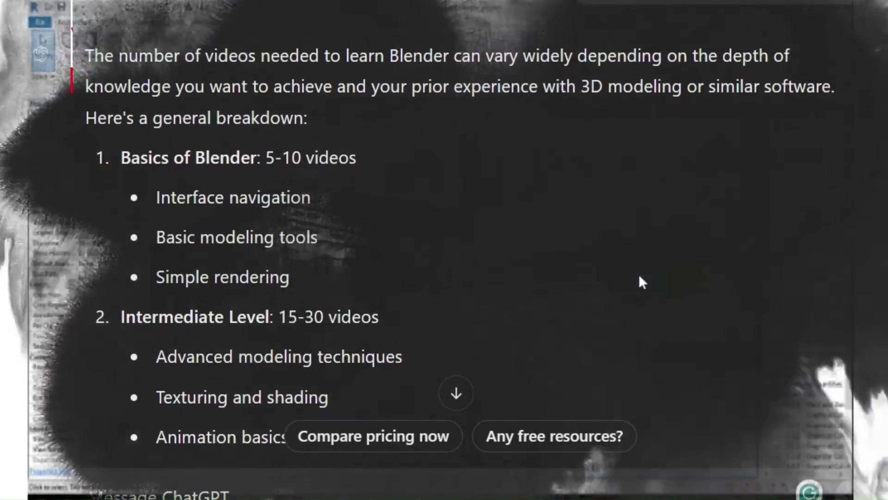
pyautogui.scroll(-1, 639, 277)
pyautogui.scroll(-2, 639, 276)
pyautogui.scroll(-2, 639, 276)
pyautogui.scroll(-2, 639, 276)
pyautogui.scroll(-3, 639, 281)
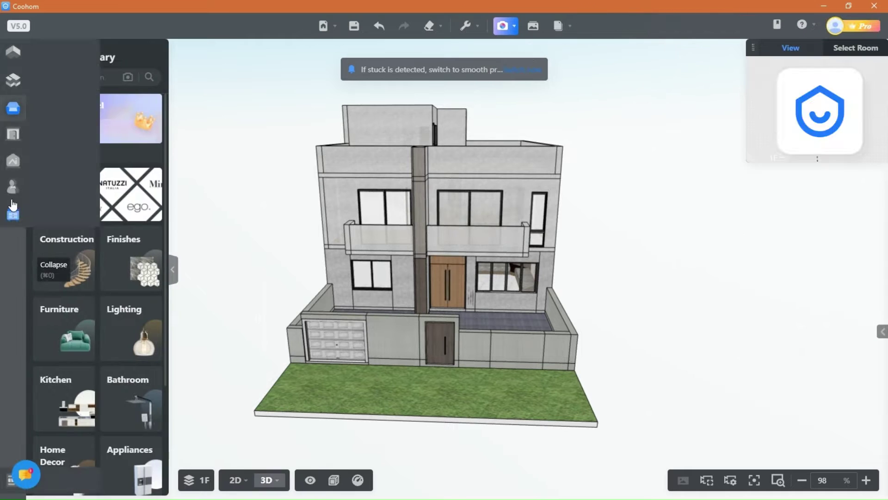
# - Browse Advanced Tool and the asset library, switch to the 2D plan, then taper a box's right face
pyautogui.click(41, 215)
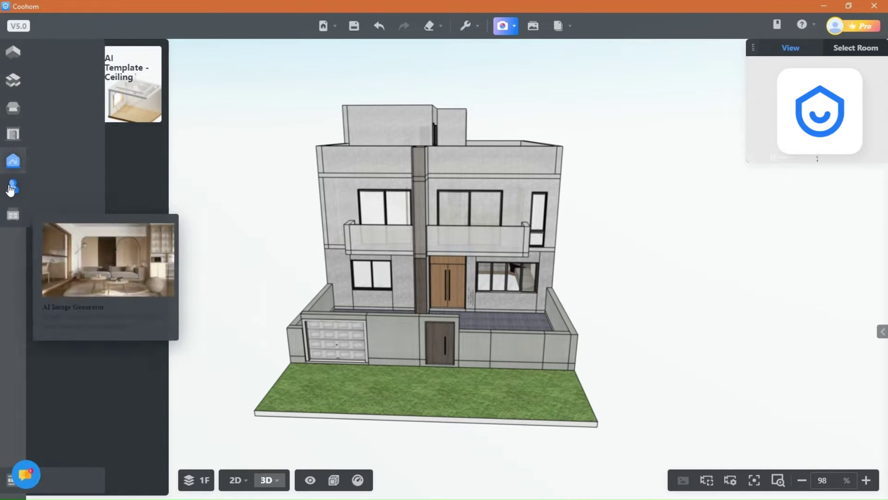
pyautogui.click(25, 110)
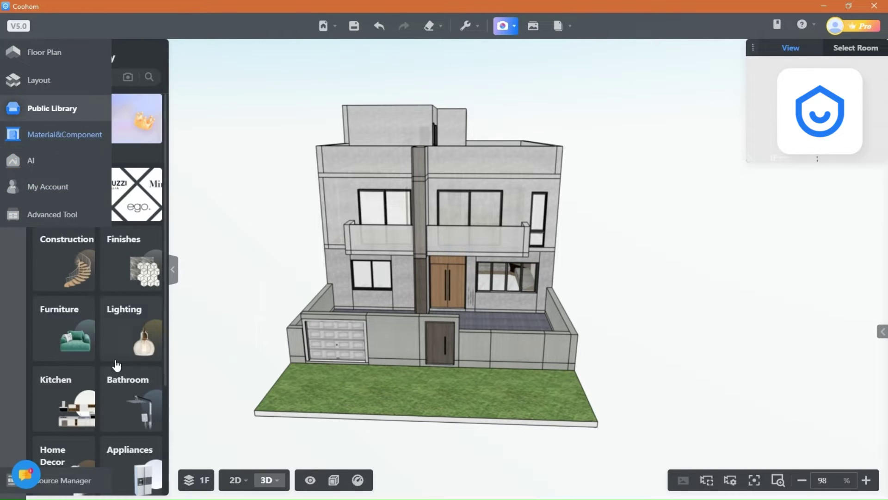
pyautogui.click(46, 59)
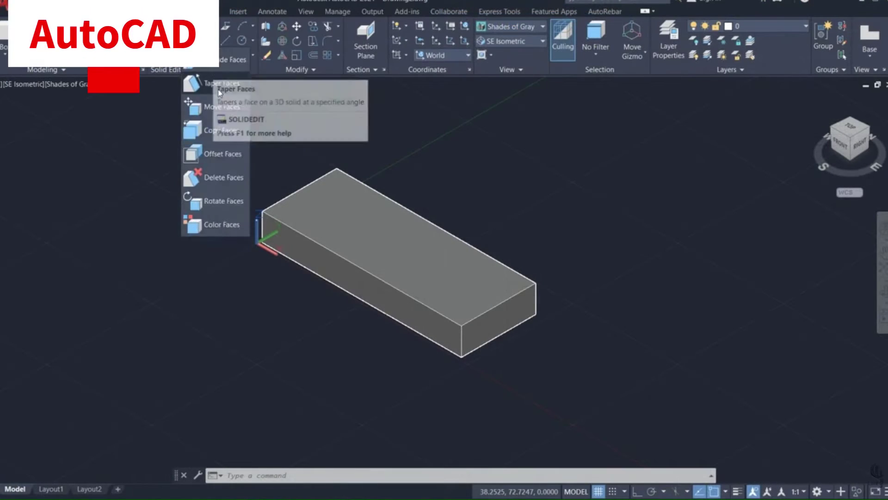
pyautogui.click(212, 132)
pyautogui.click(489, 318)
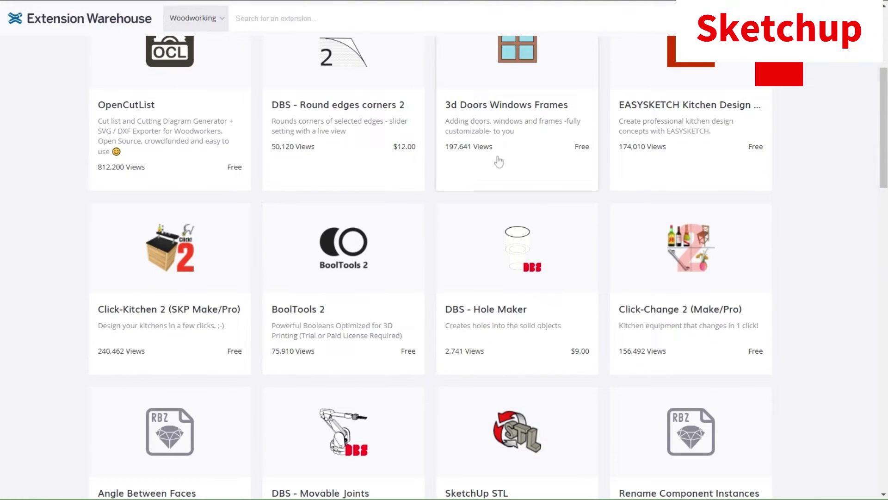
pyautogui.scroll(-3, 569, 191)
pyautogui.scroll(-2, 421, 216)
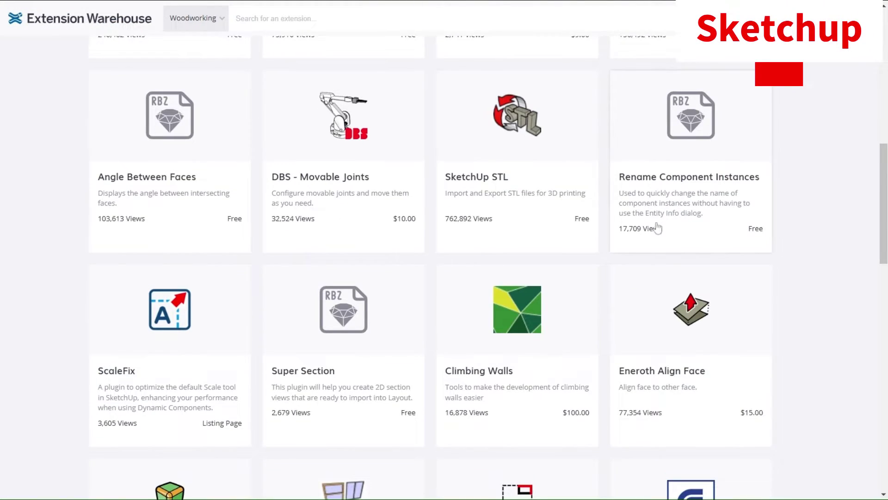
pyautogui.scroll(-3, 434, 214)
pyautogui.scroll(-2, 293, 254)
pyautogui.scroll(-2, 417, 271)
pyautogui.scroll(-1, 564, 285)
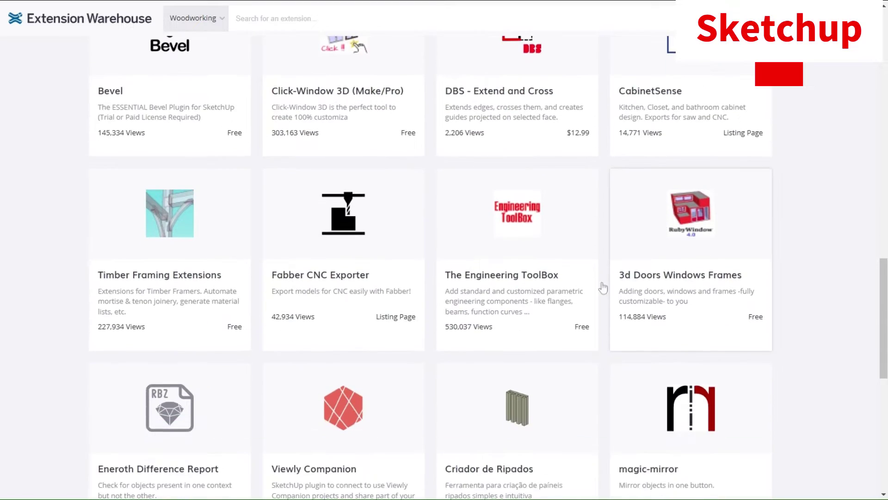
pyautogui.scroll(-2, 348, 309)
pyautogui.scroll(-2, 532, 309)
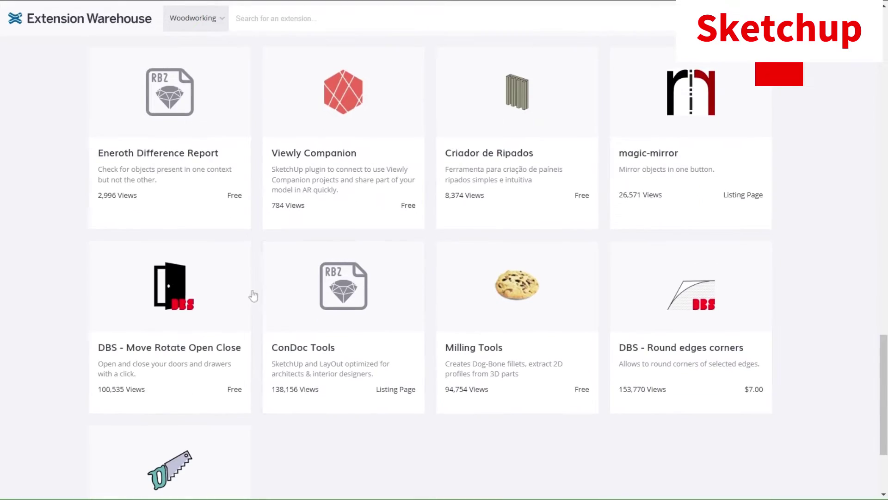
pyautogui.scroll(-1, 201, 308)
pyautogui.scroll(5, 201, 308)
pyautogui.scroll(5, 201, 308)
pyautogui.scroll(5, 202, 308)
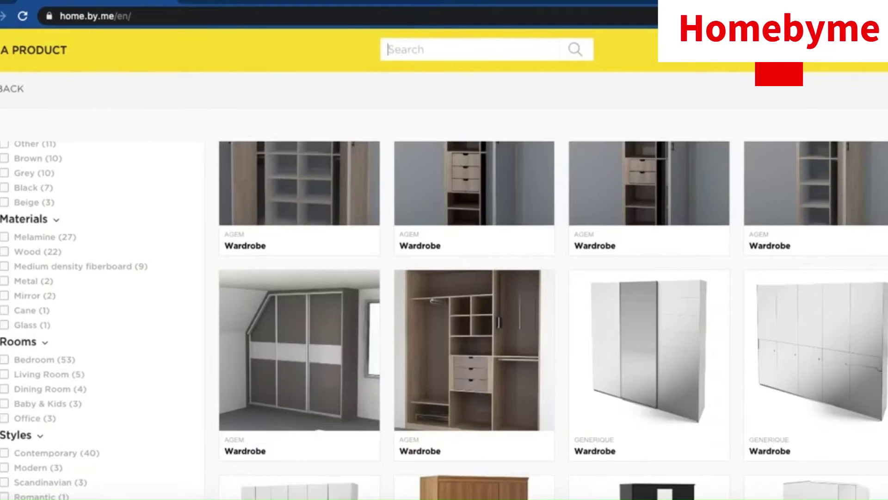
pyautogui.write('or')
# - Search 'mat', drop and remove a trial mat, then pick the Round Woven Jute Mat
pyautogui.press('Return')
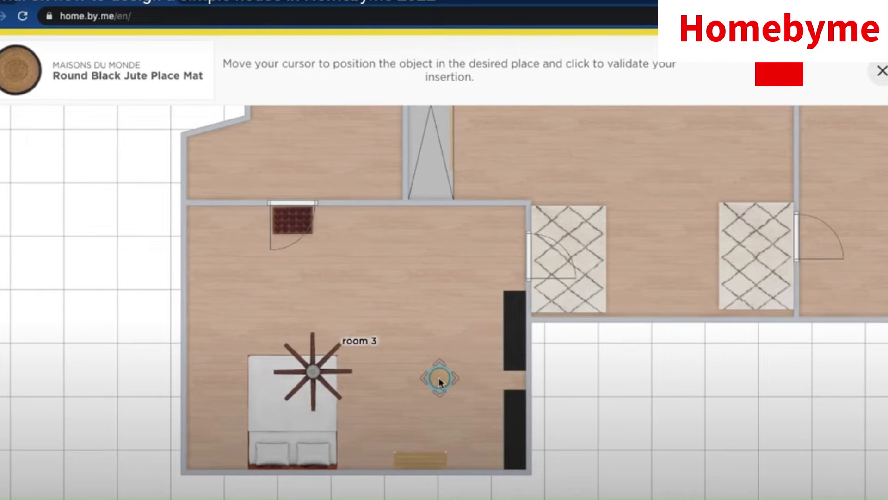
pyautogui.click(437, 379)
pyautogui.click(543, 421)
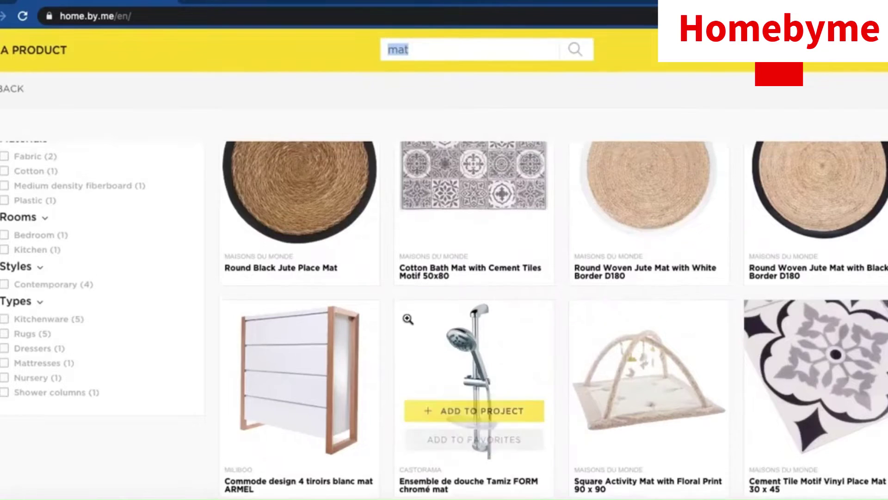
pyautogui.scroll(2, 724, 283)
pyautogui.click(803, 312)
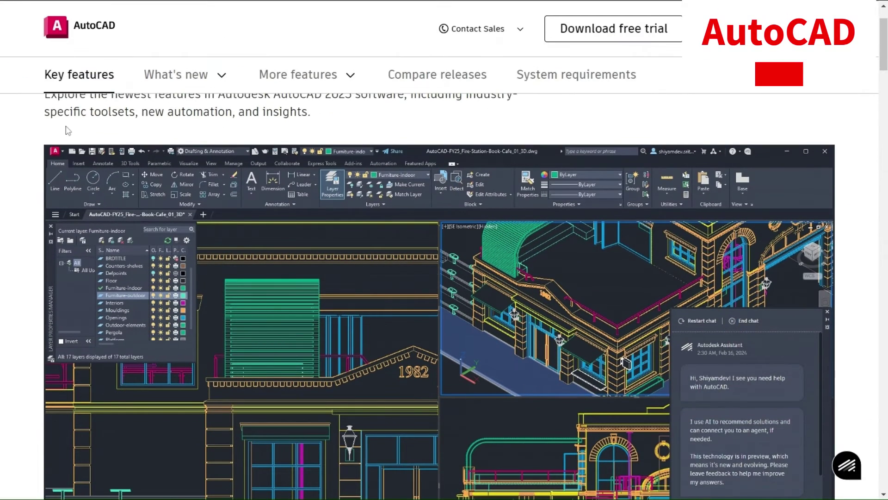
pyautogui.scroll(-5, 284, 224)
pyautogui.scroll(5, 321, 361)
pyautogui.scroll(3, 320, 361)
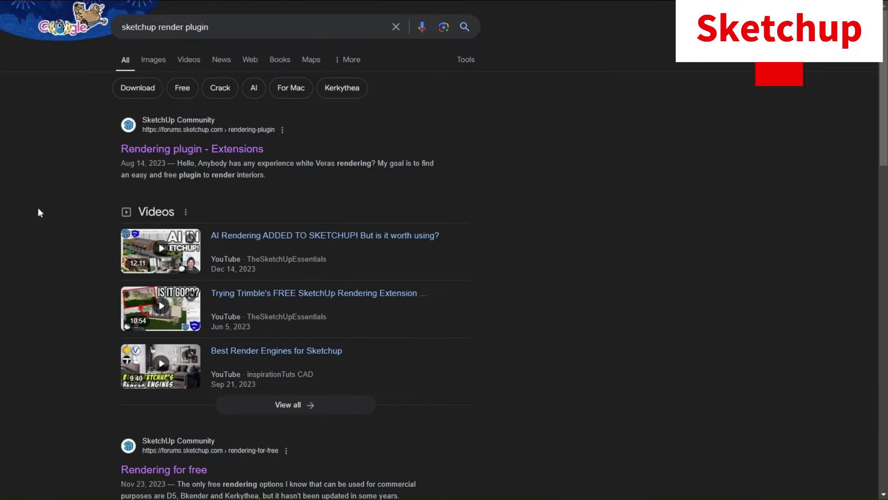
pyautogui.scroll(-5, 38, 222)
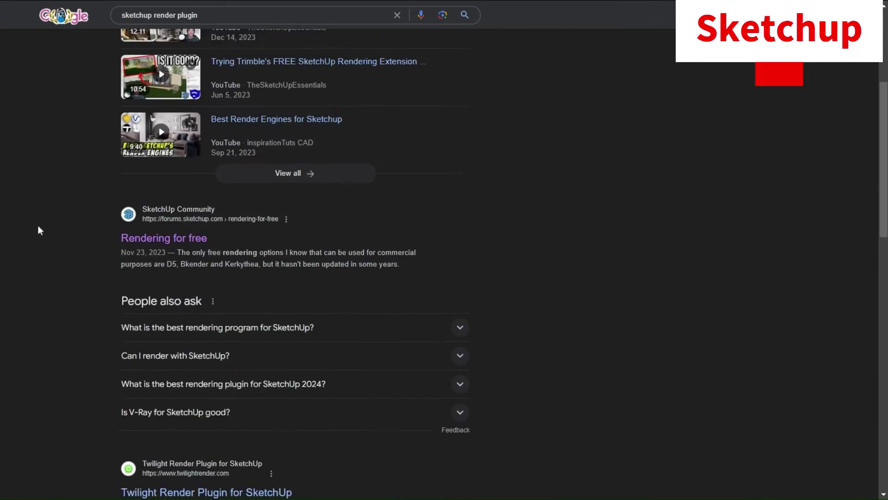
pyautogui.scroll(-3, 307, 259)
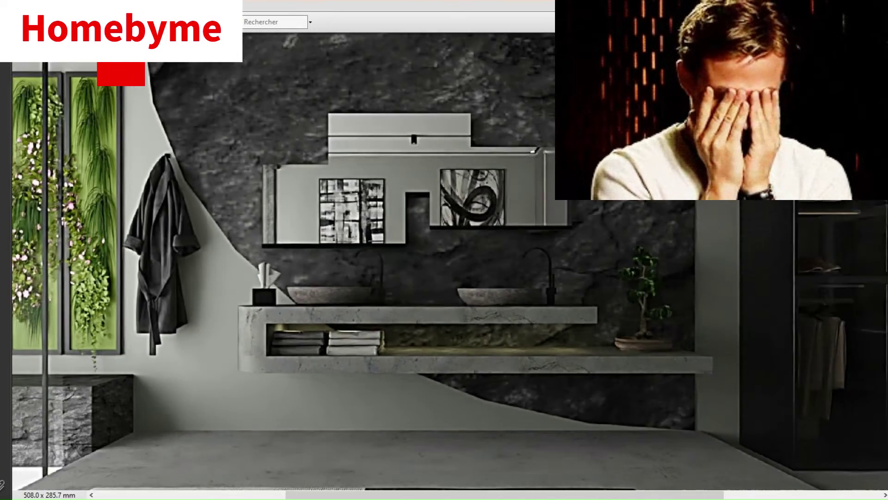
pyautogui.scroll(-10, 366, 321)
pyautogui.scroll(-1, 444, 277)
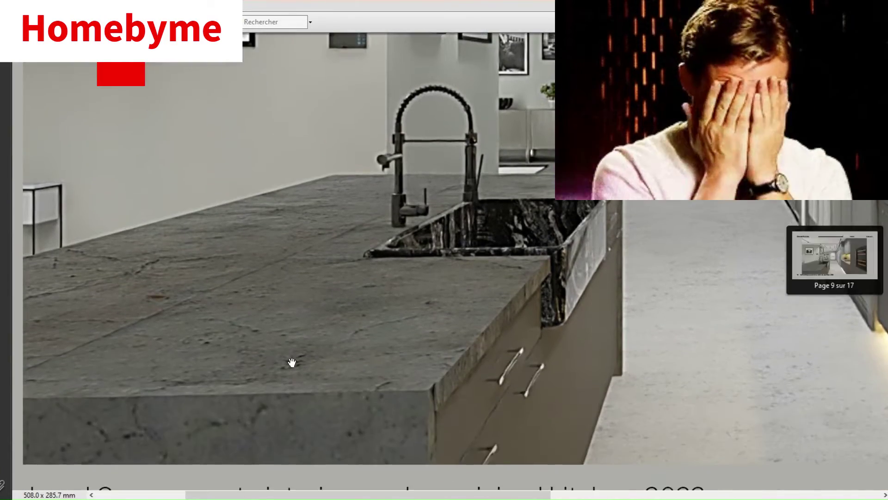
pyautogui.scroll(-5, 250, 384)
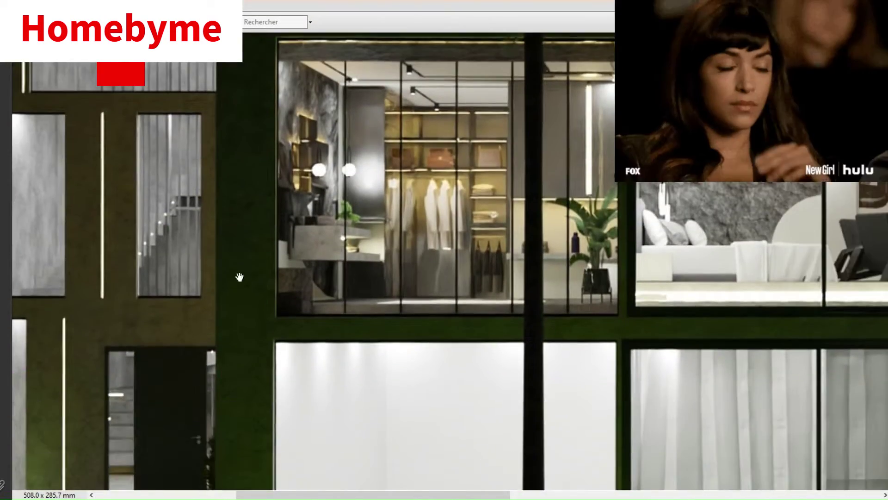
pyautogui.scroll(3, 319, 350)
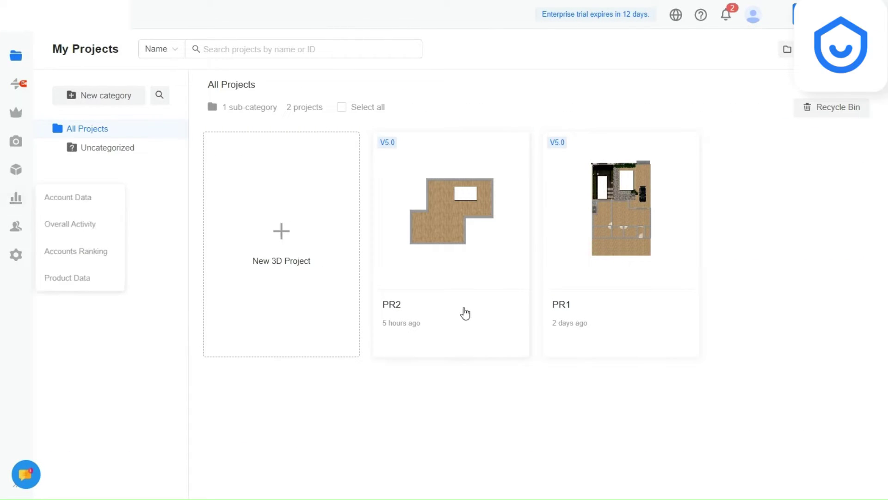
# - Share project PR1 through a link, then open the Product Data analytics report
pyautogui.click(685, 144)
pyautogui.click(639, 165)
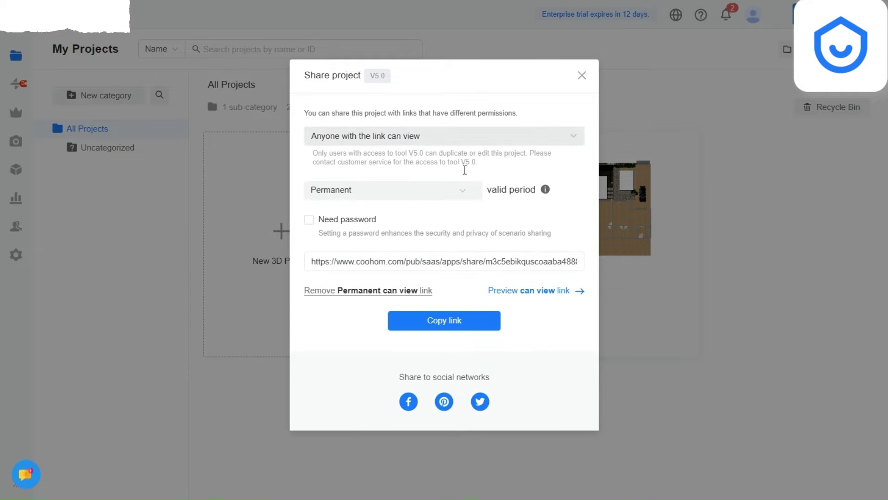
pyautogui.click(582, 75)
pyautogui.moveTo(16, 198)
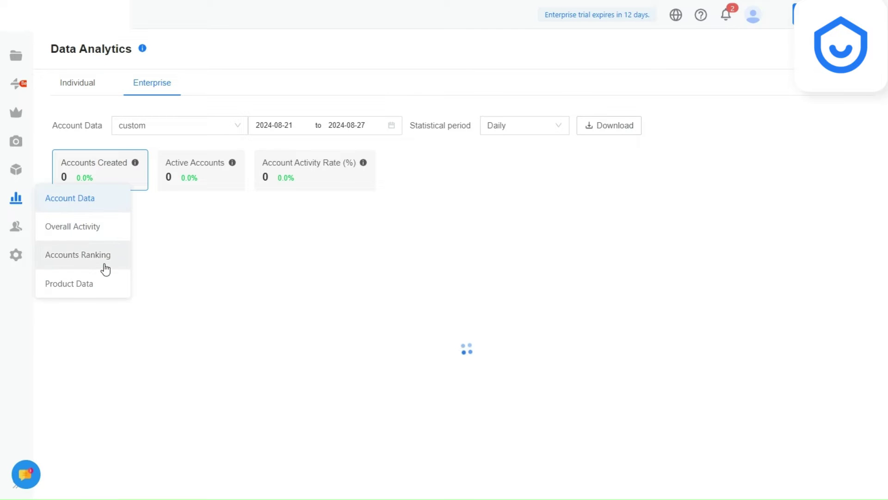
pyautogui.click(84, 282)
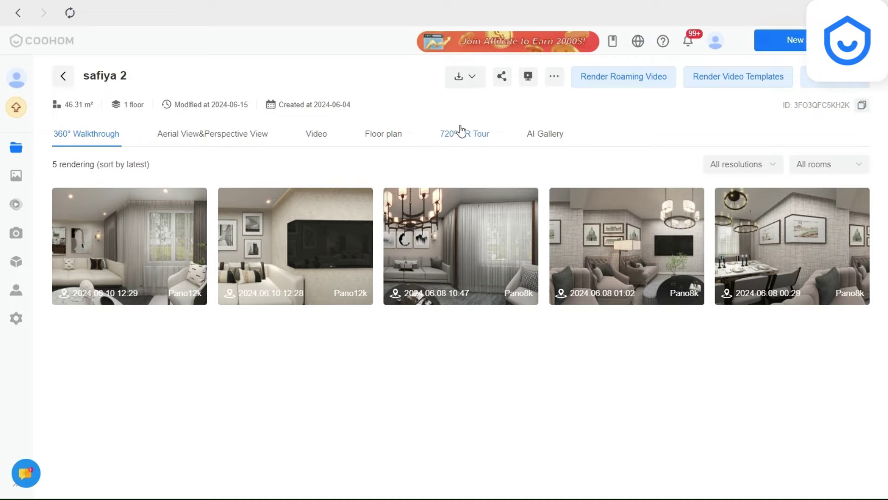
# - Switch the project renderings page to the 720° VR Tour tab
pyautogui.click(459, 133)
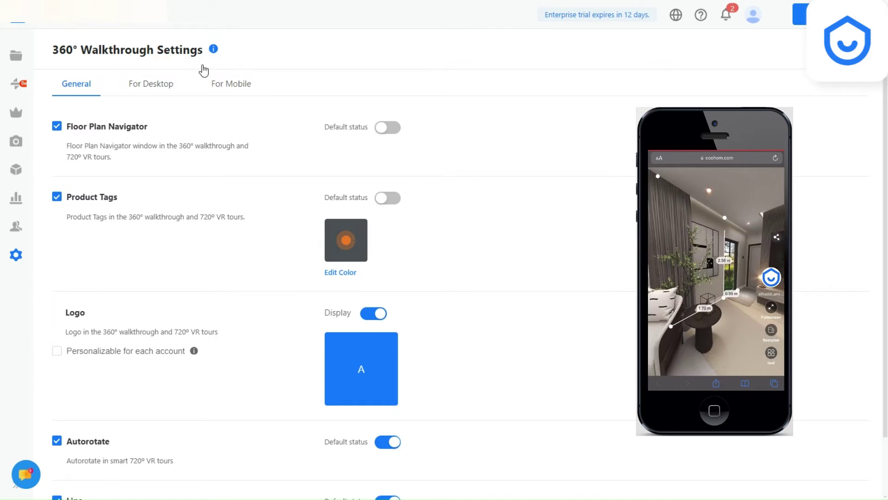
pyautogui.scroll(-1, 361, 278)
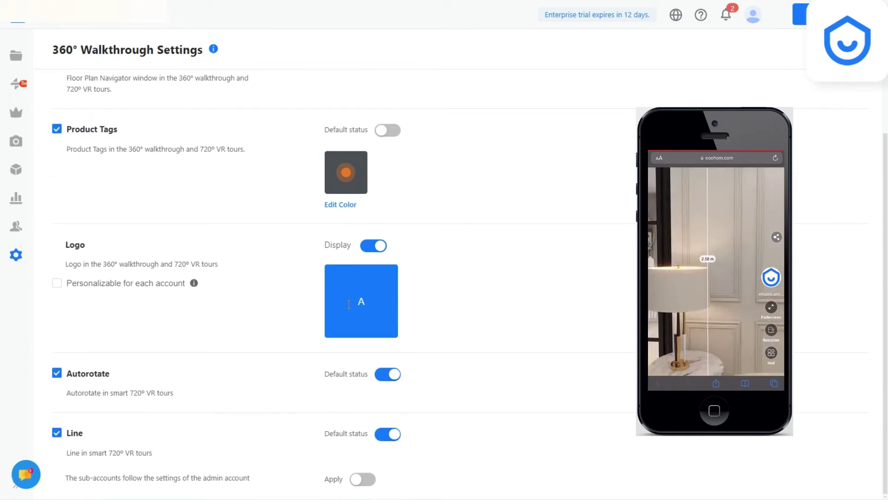
pyautogui.scroll(1, 276, 456)
# - View the For Desktop walkthrough sharing settings, then the For Mobile settings
pyautogui.click(167, 85)
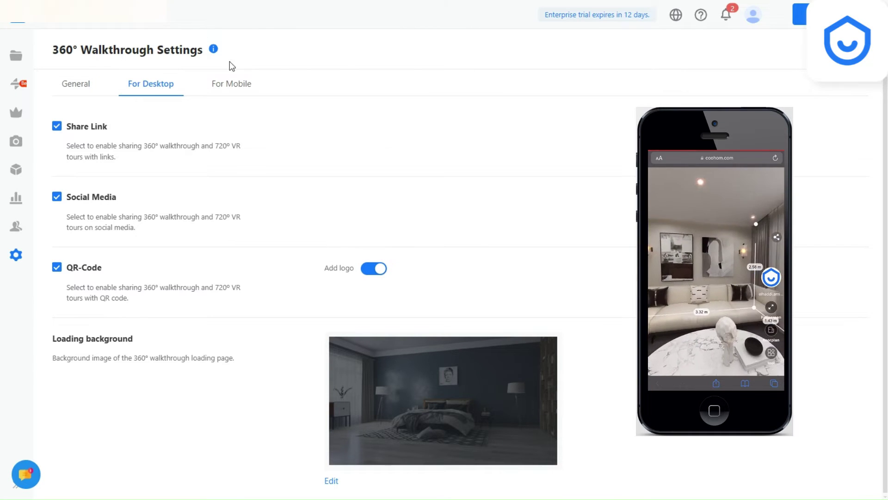
pyautogui.click(230, 84)
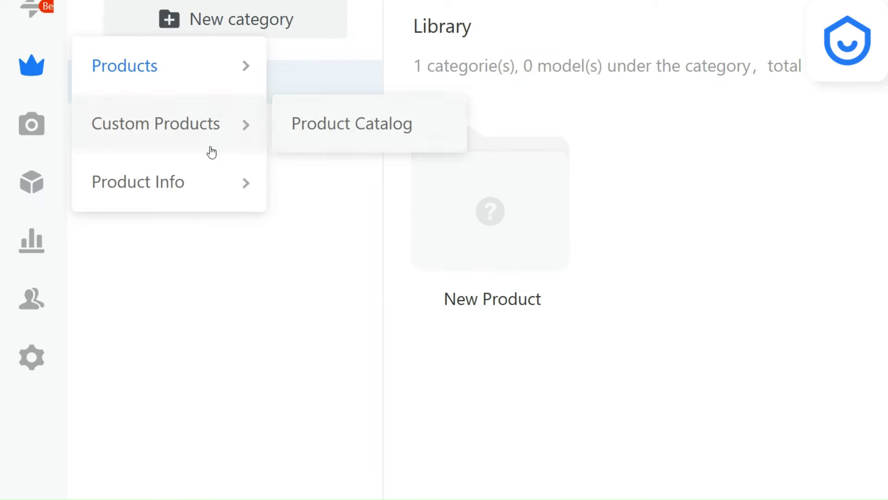
pyautogui.moveTo(32, 66)
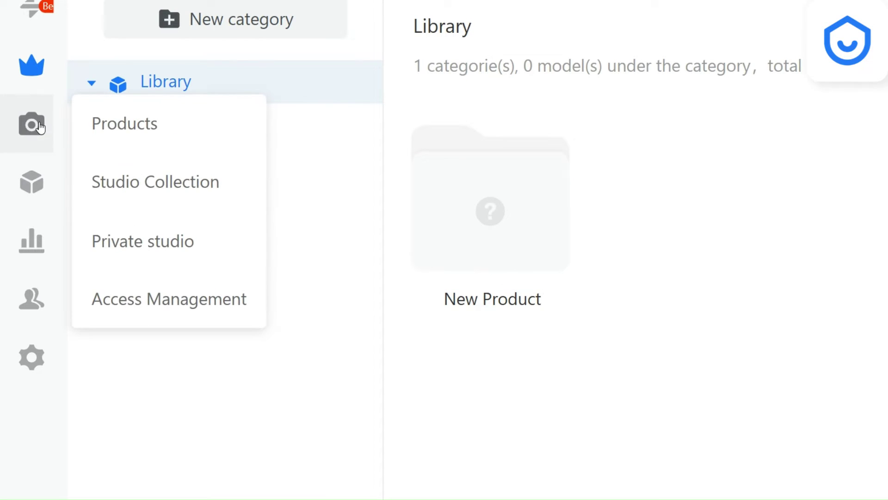
pyautogui.moveTo(165, 82)
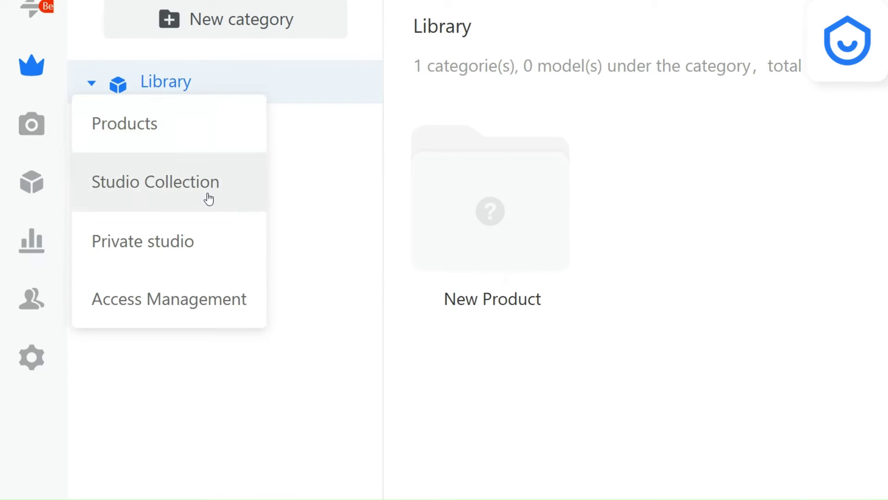
# - Choose Studio Collection from the Library dropdown to show its gallery
pyautogui.click(190, 310)
pyautogui.scroll(-1, 586, 288)
pyautogui.scroll(-1, 585, 288)
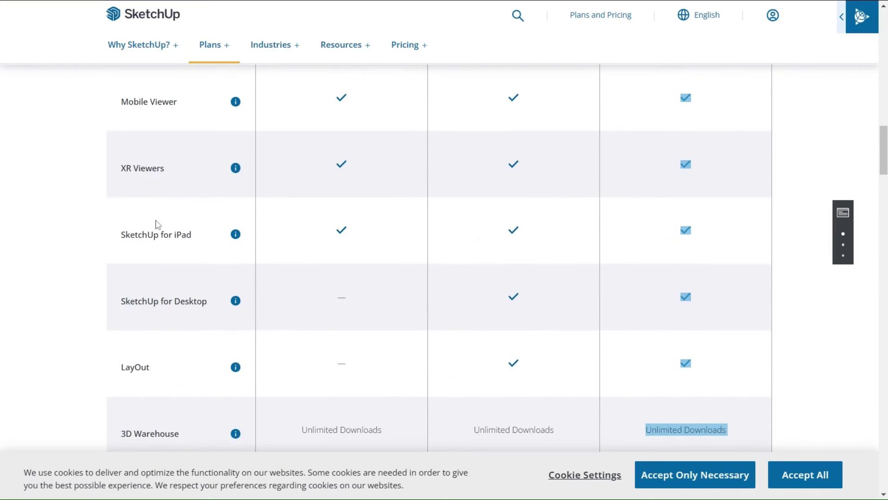
pyautogui.scroll(-2, 173, 222)
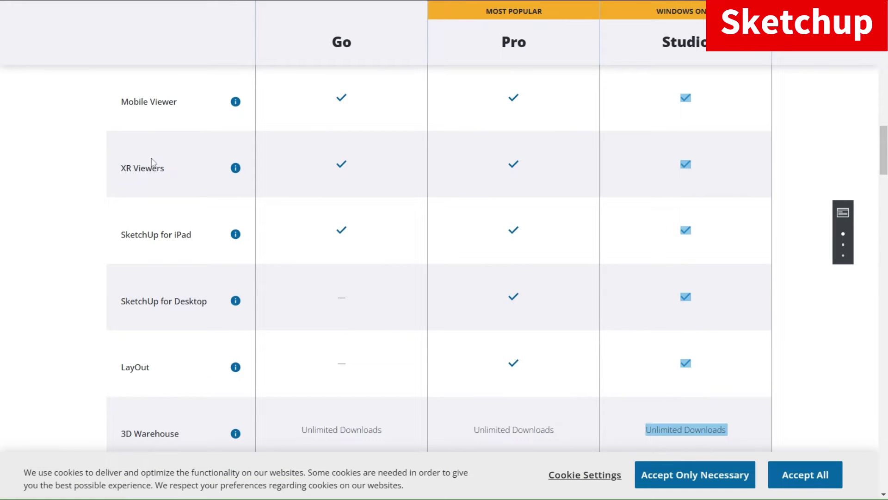
pyautogui.scroll(-2, 153, 177)
pyautogui.scroll(-1, 153, 182)
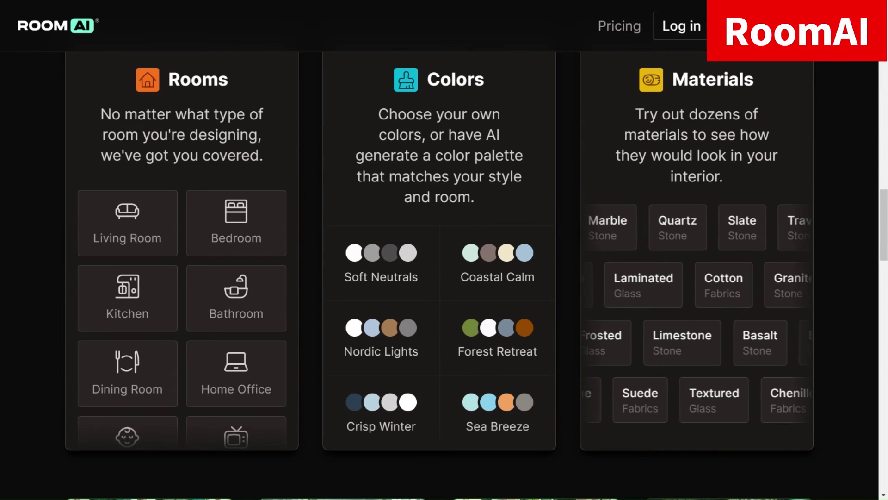
pyautogui.scroll(-2, 729, 234)
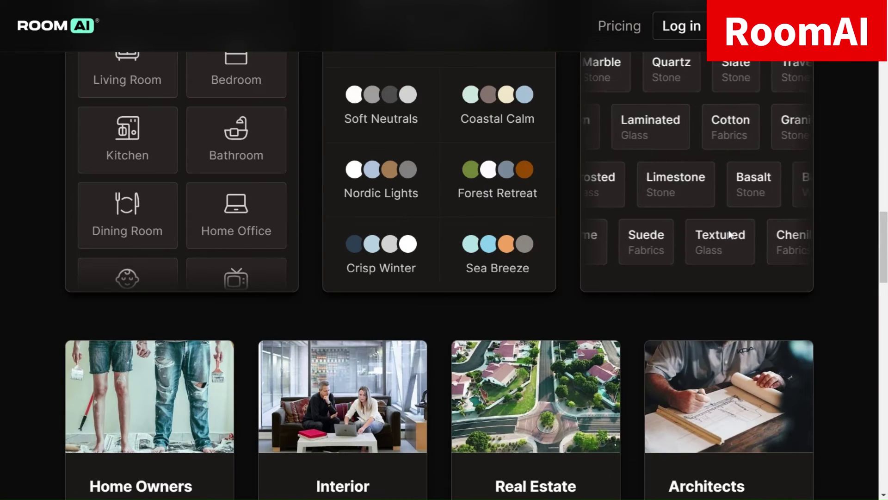
pyautogui.scroll(2, 735, 236)
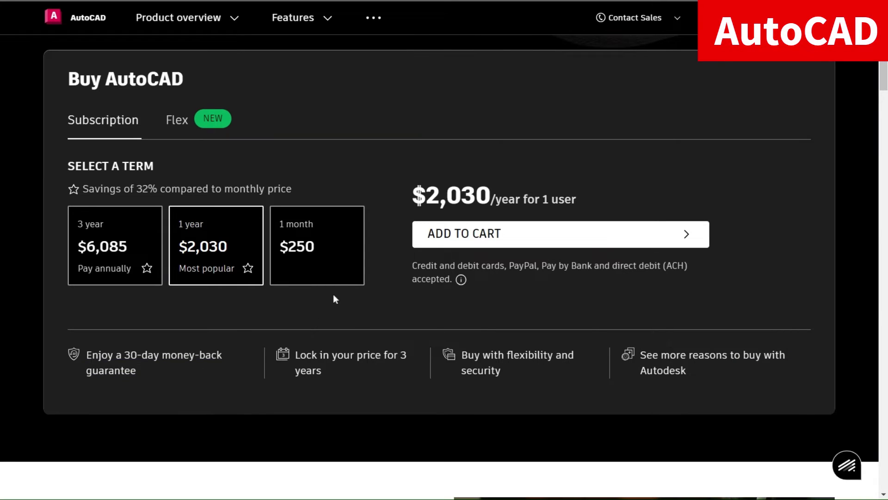
pyautogui.scroll(2, 339, 310)
pyautogui.scroll(-2, 363, 310)
pyautogui.scroll(-3, 363, 310)
pyautogui.scroll(3, 349, 319)
pyautogui.scroll(5, 349, 320)
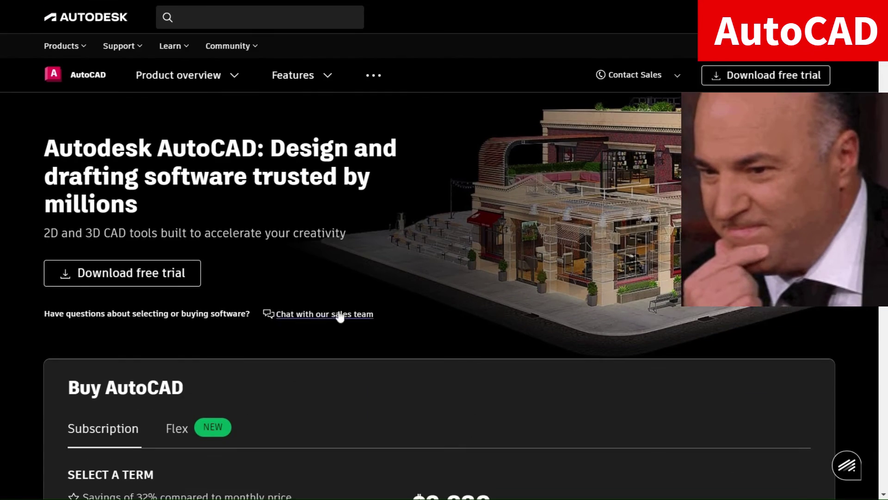
pyautogui.scroll(-1, 242, 303)
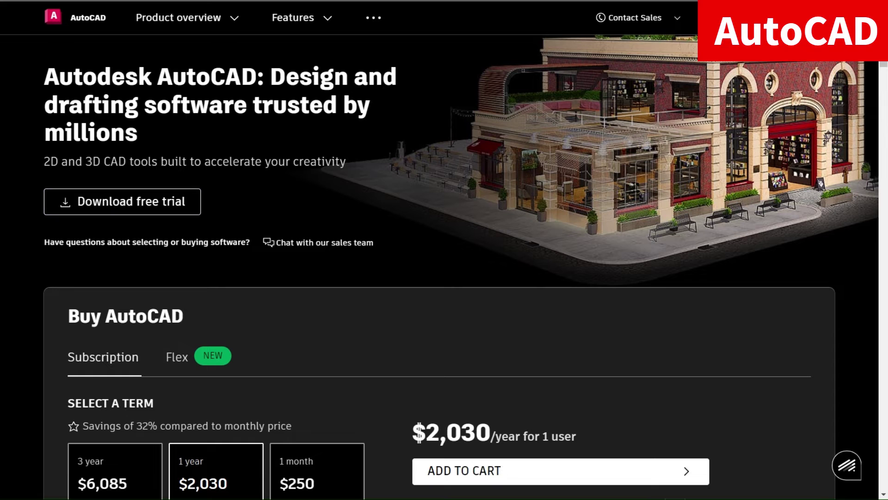
pyautogui.scroll(-1, 86, 254)
pyautogui.scroll(-1, 87, 254)
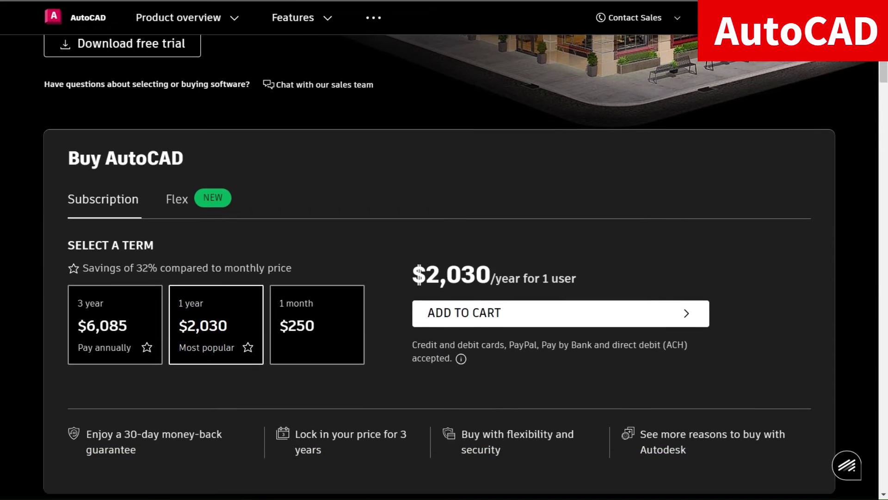
pyautogui.scroll(-1, 165, 229)
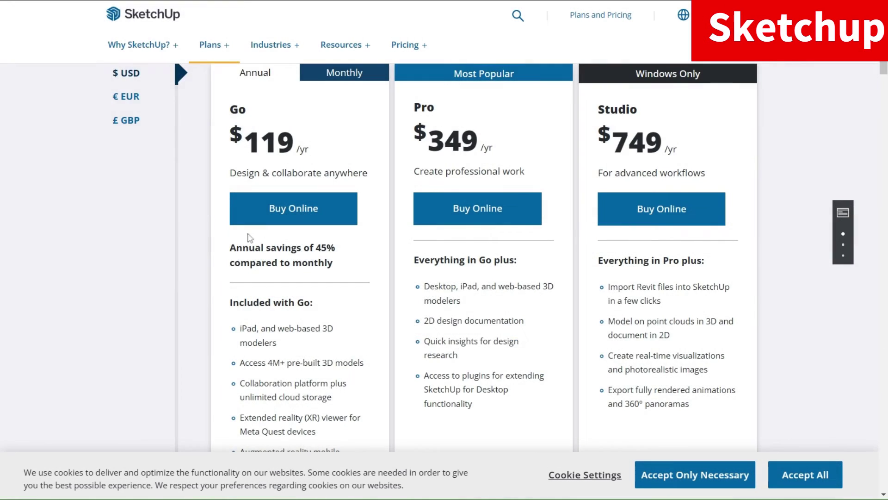
pyautogui.scroll(2, 250, 236)
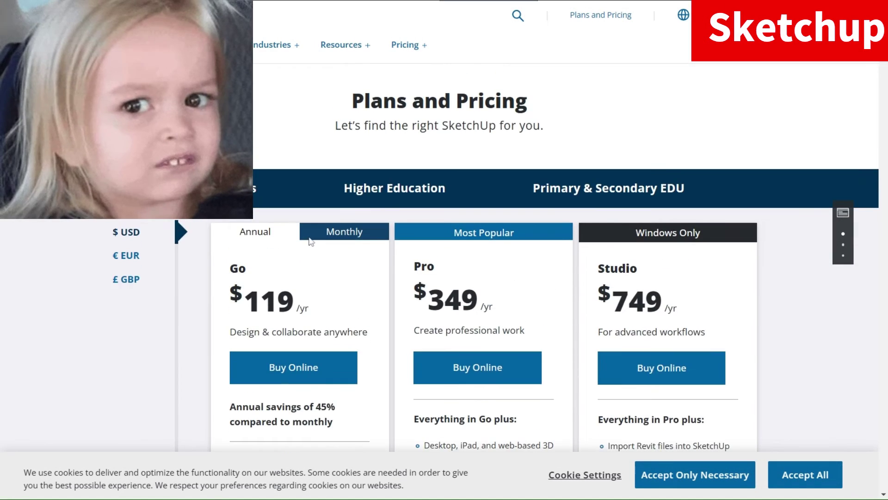
pyautogui.scroll(-2, 384, 178)
pyautogui.scroll(-3, 383, 178)
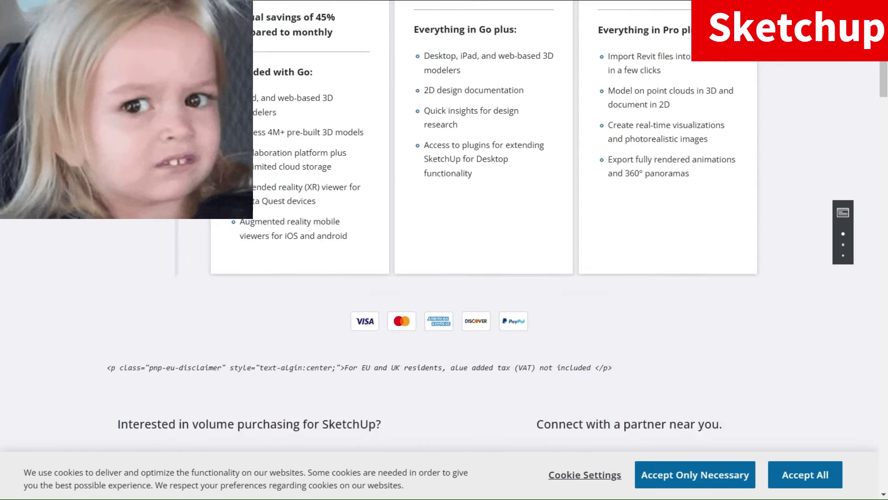
pyautogui.scroll(-3, 383, 252)
pyautogui.scroll(-3, 383, 252)
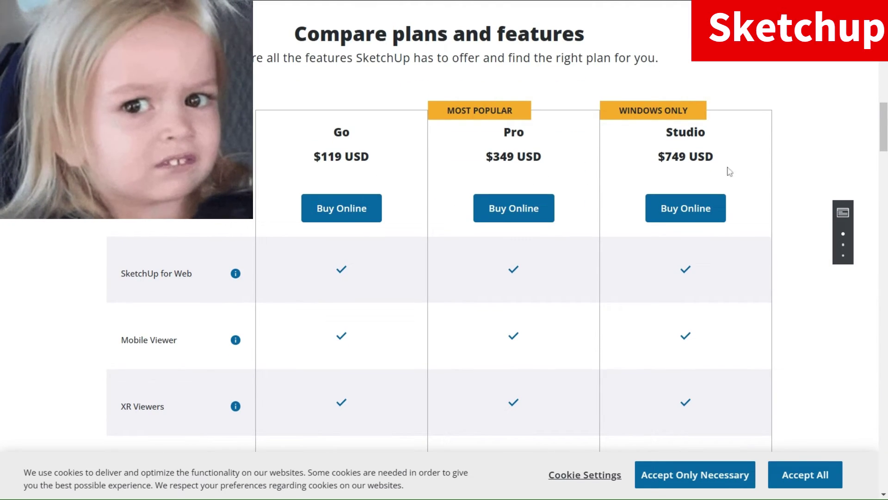
pyautogui.scroll(-1, 440, 208)
pyautogui.scroll(-1, 189, 240)
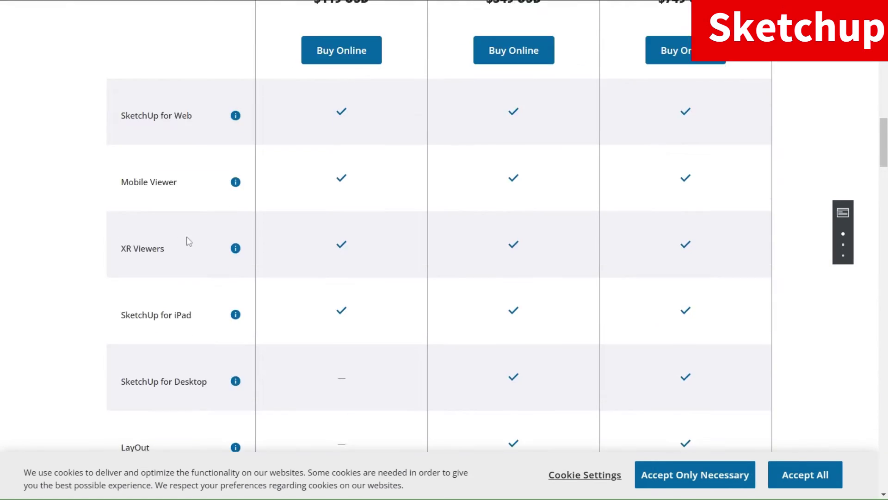
pyautogui.scroll(-5, 388, 222)
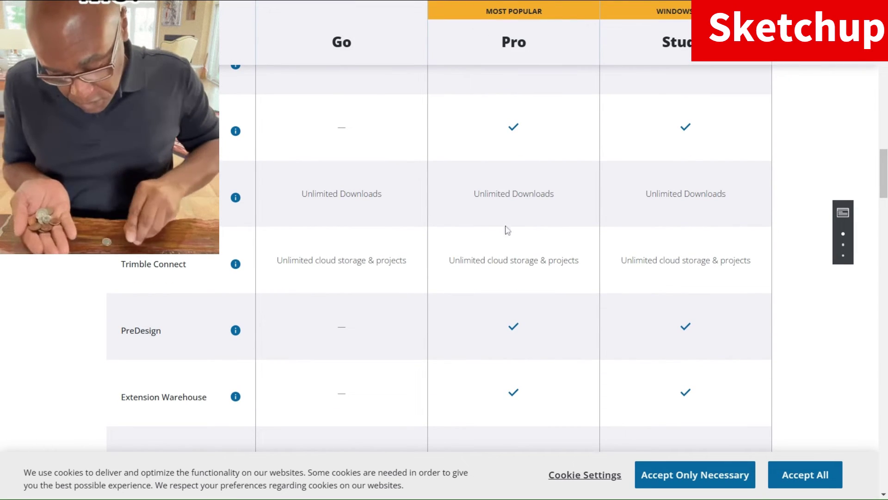
pyautogui.scroll(-1, 290, 278)
pyautogui.scroll(-1, 290, 278)
pyautogui.scroll(-1, 290, 277)
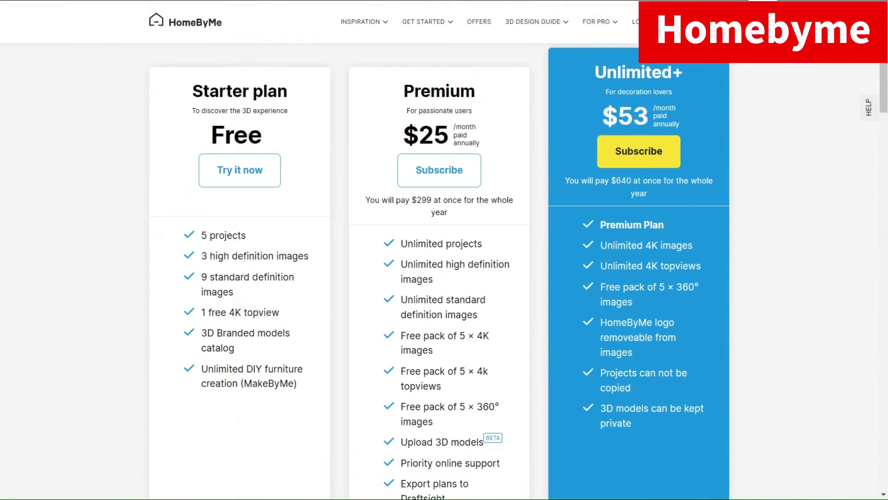
pyautogui.scroll(-2, 556, 387)
pyautogui.scroll(-5, 555, 389)
pyautogui.scroll(-2, 555, 389)
pyautogui.scroll(-1, 393, 153)
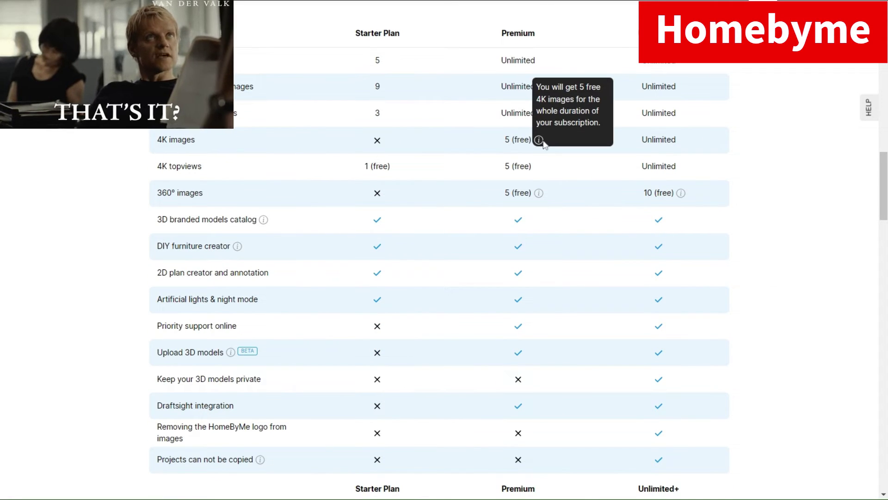
pyautogui.scroll(3, 559, 134)
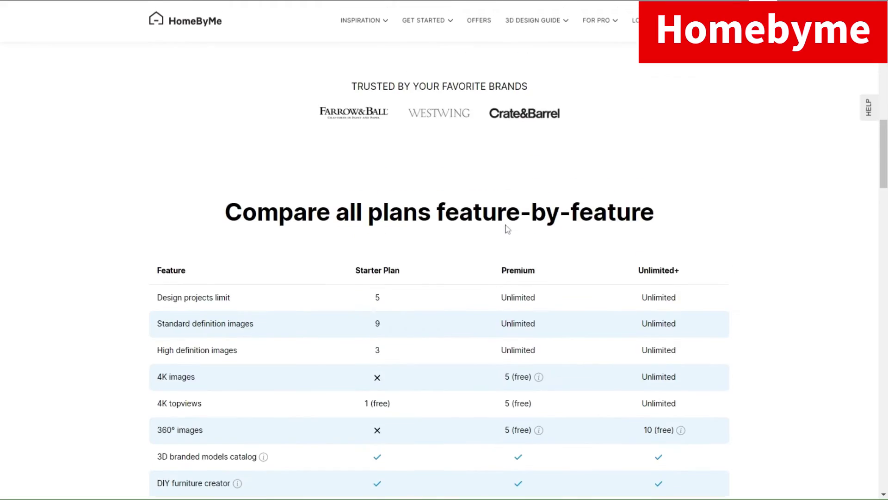
pyautogui.scroll(5, 506, 226)
pyautogui.scroll(-5, 454, 218)
pyautogui.scroll(-3, 503, 227)
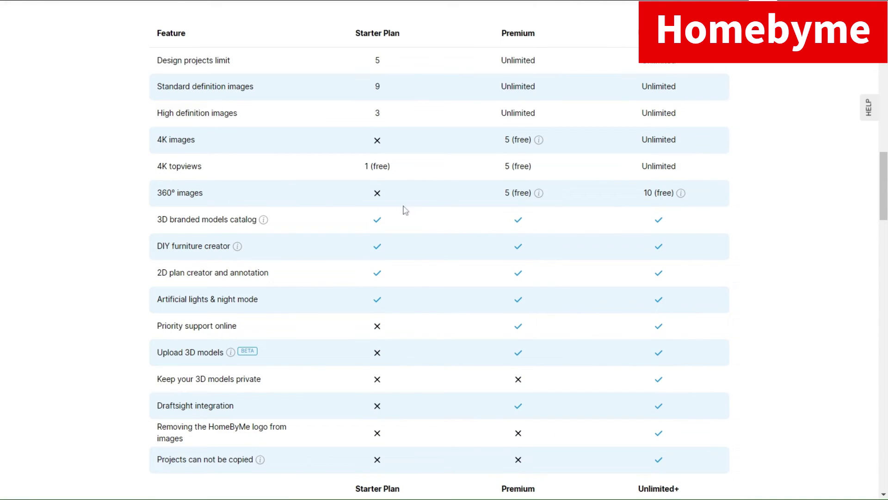
pyautogui.scroll(-2, 418, 210)
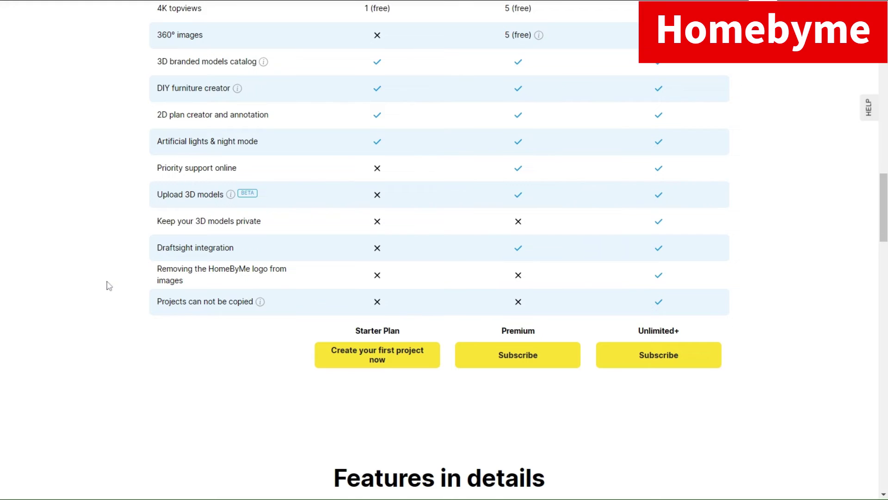
pyautogui.scroll(2, 106, 292)
pyautogui.scroll(2, 103, 299)
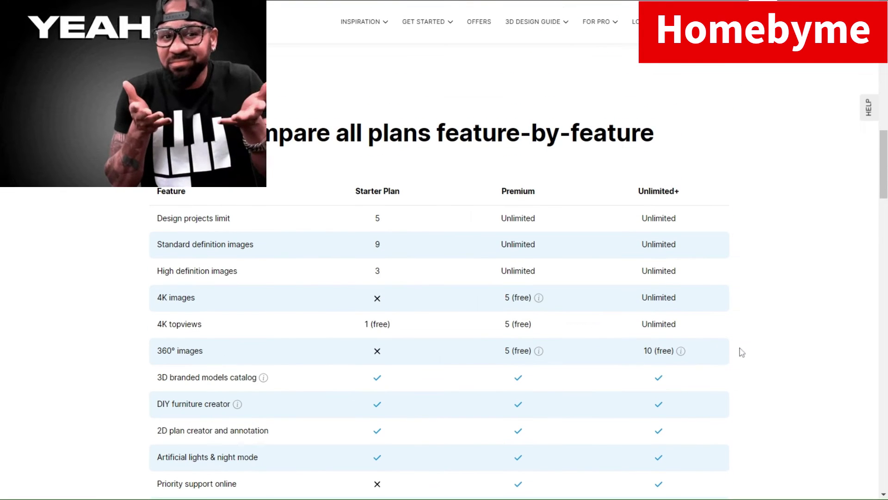
pyautogui.scroll(-1, 739, 352)
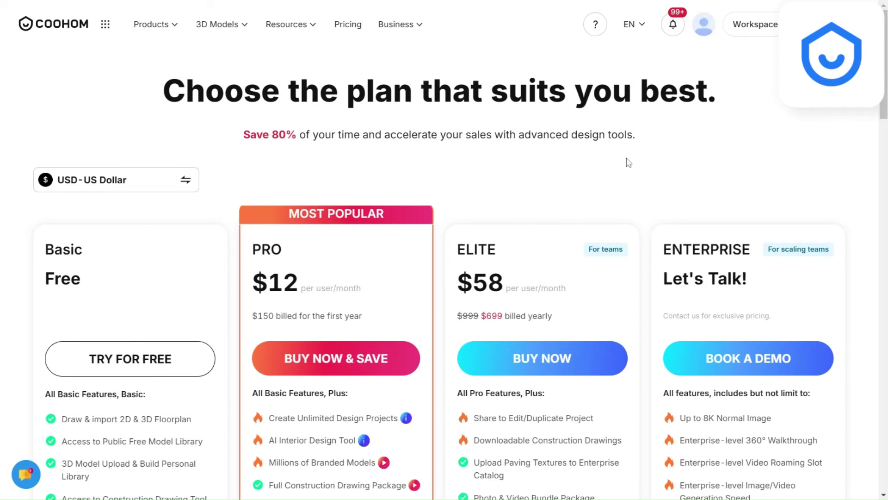
pyautogui.scroll(-2, 348, 178)
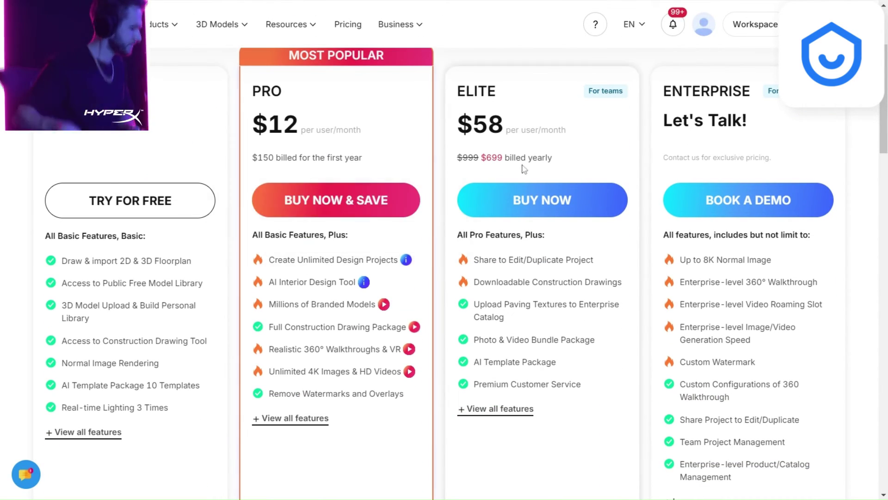
pyautogui.scroll(-5, 333, 204)
pyautogui.scroll(-3, 326, 210)
pyautogui.scroll(2, 327, 210)
# - Expand the Basic, Pro and Elite plan table with 'Compare all features'
pyautogui.click(435, 218)
pyautogui.scroll(-2, 169, 293)
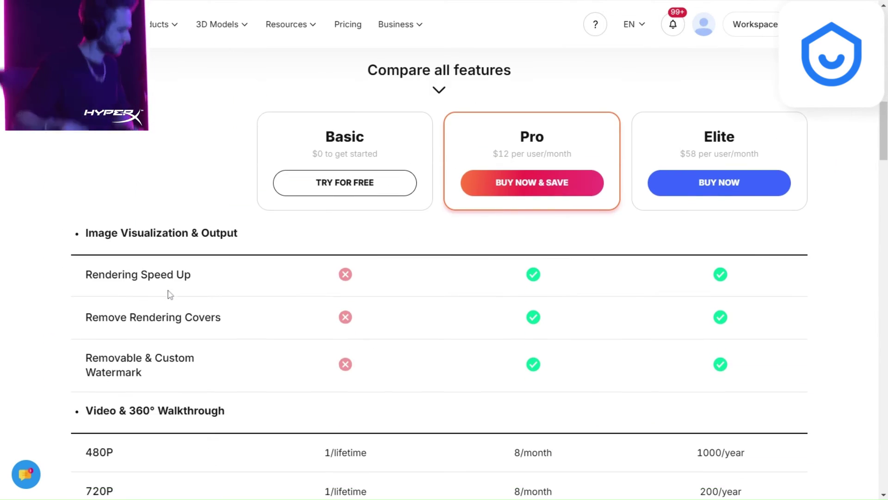
pyautogui.scroll(-1, 236, 323)
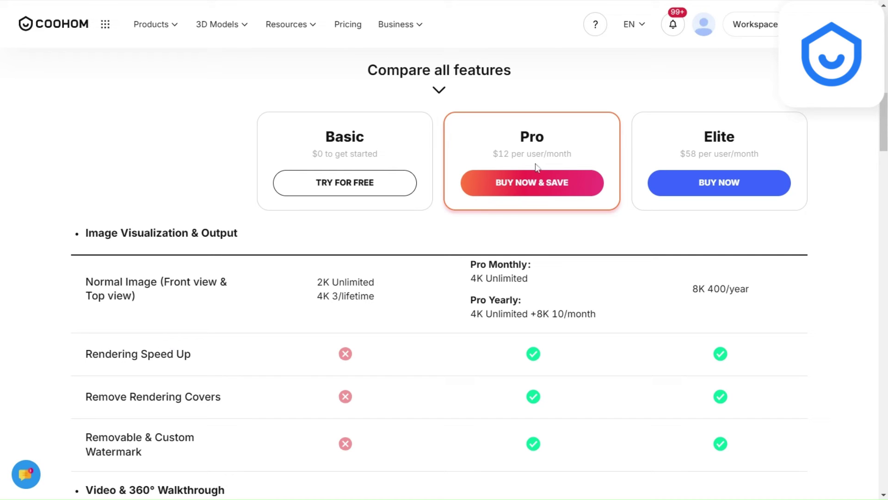
pyautogui.scroll(-1, 532, 373)
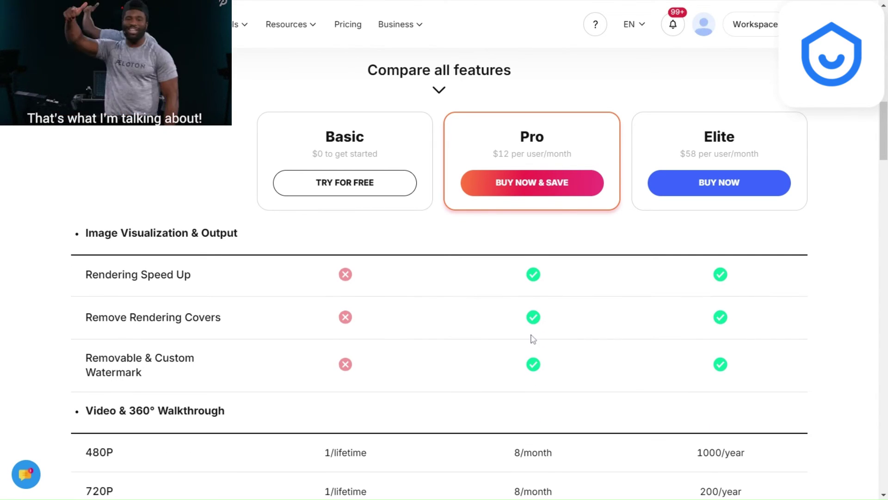
pyautogui.scroll(-1, 540, 368)
pyautogui.scroll(-1, 537, 361)
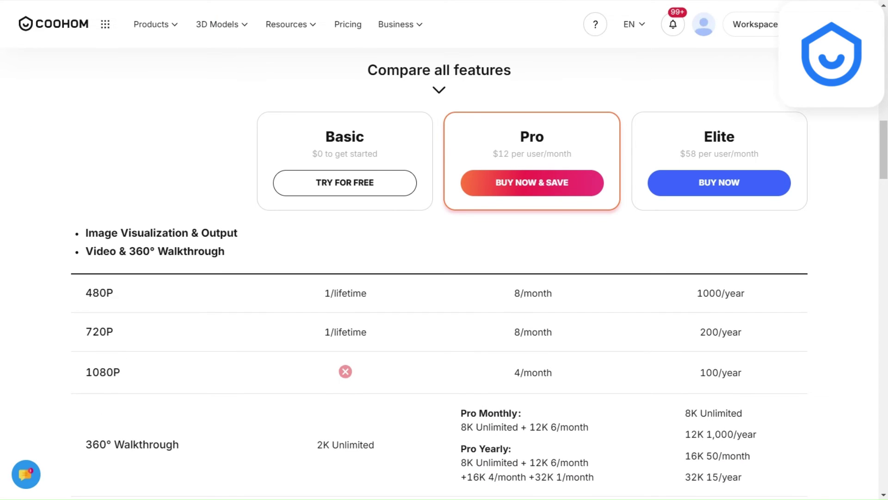
pyautogui.scroll(-1, 531, 378)
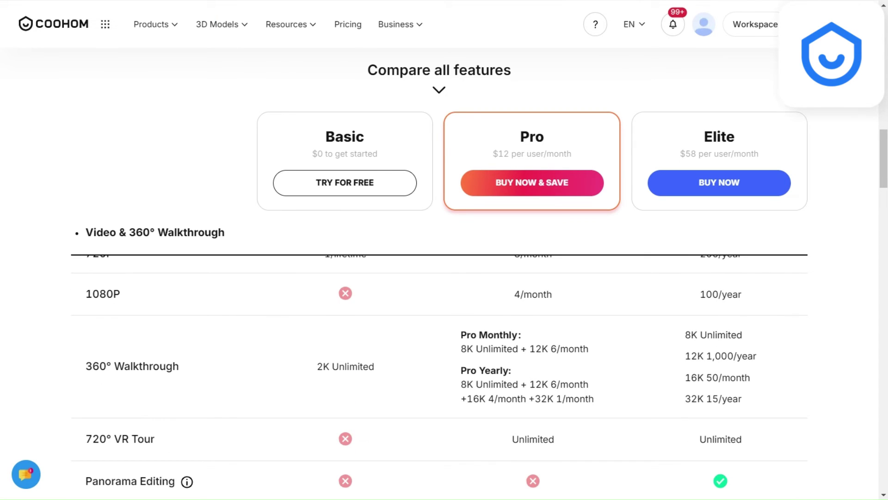
pyautogui.scroll(-1, 524, 333)
pyautogui.scroll(-1, 656, 337)
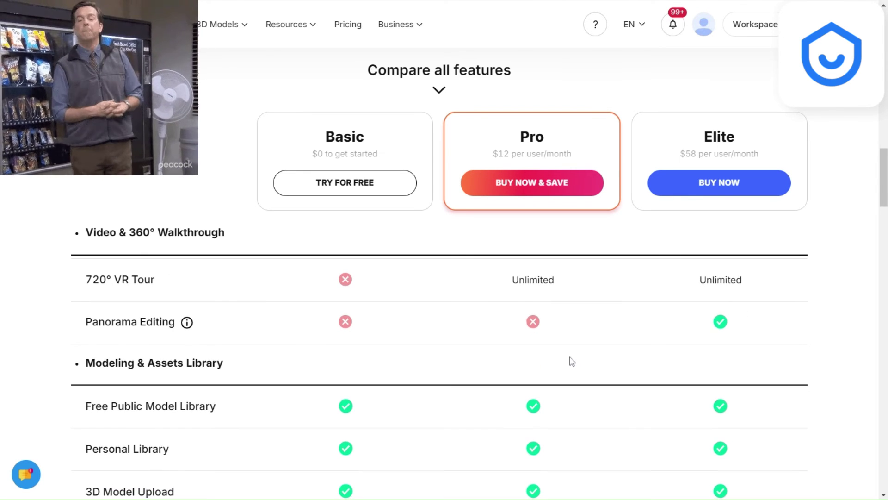
pyautogui.scroll(-1, 625, 267)
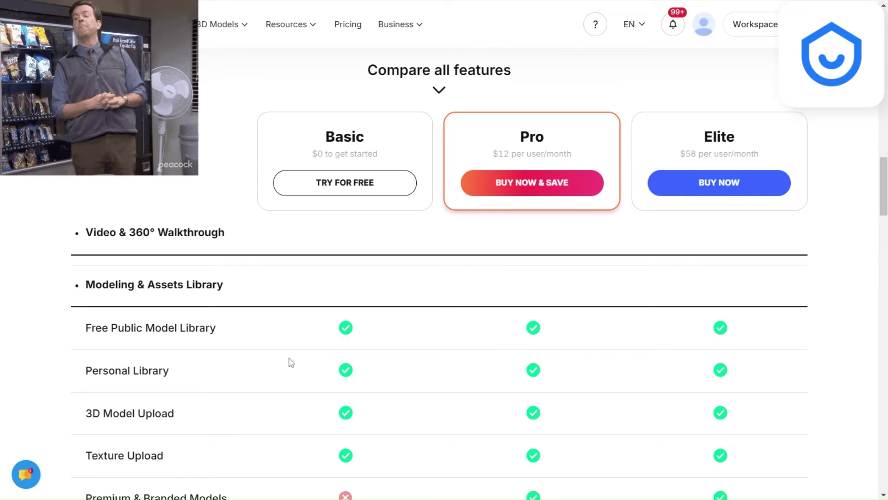
pyautogui.scroll(-1, 463, 383)
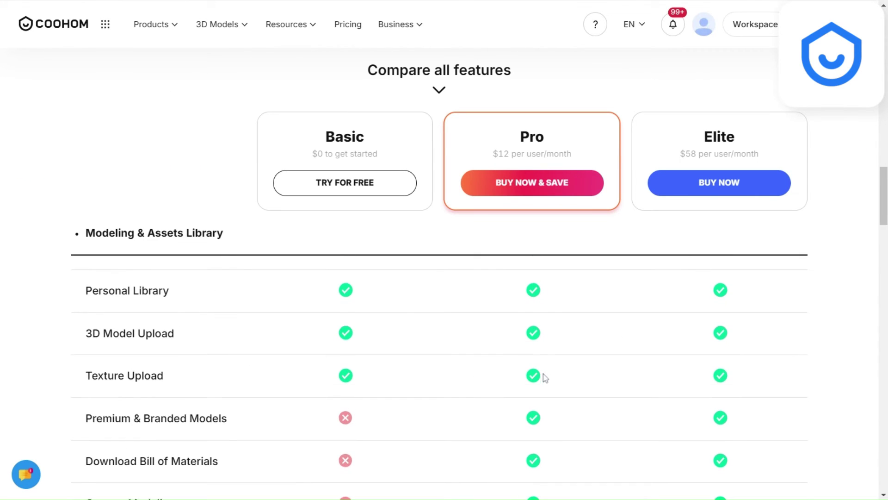
pyautogui.scroll(-1, 541, 371)
pyautogui.scroll(-1, 538, 345)
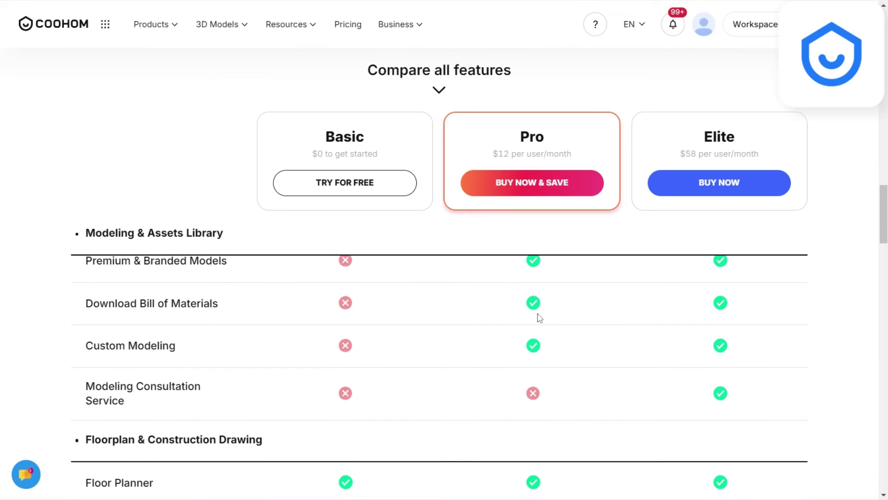
pyautogui.scroll(-1, 535, 348)
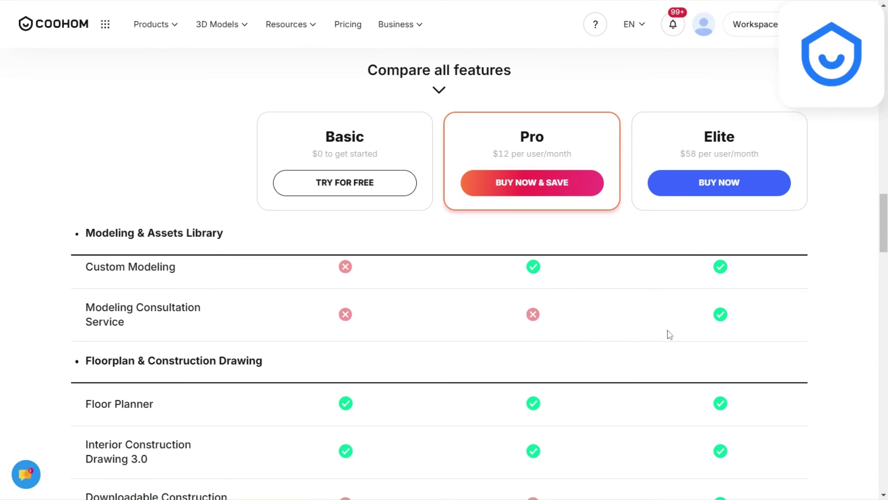
pyautogui.scroll(-1, 555, 356)
pyautogui.scroll(-1, 493, 338)
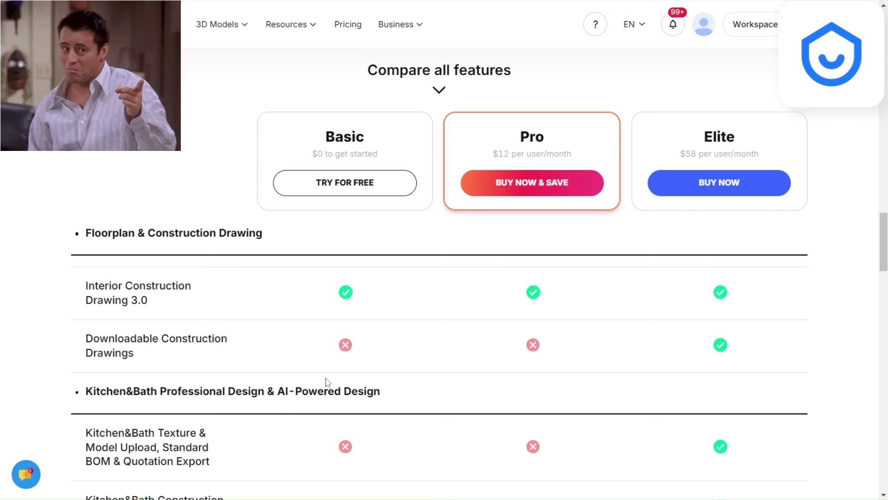
pyautogui.scroll(-1, 692, 357)
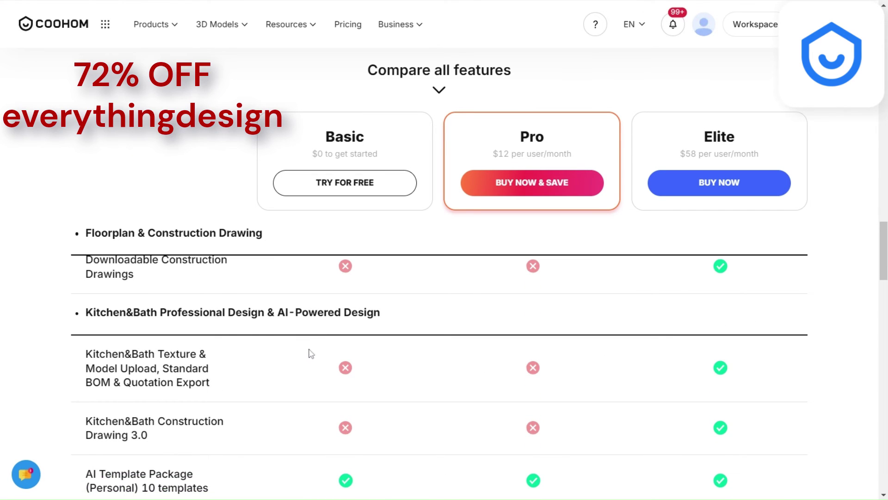
pyautogui.scroll(-1, 305, 356)
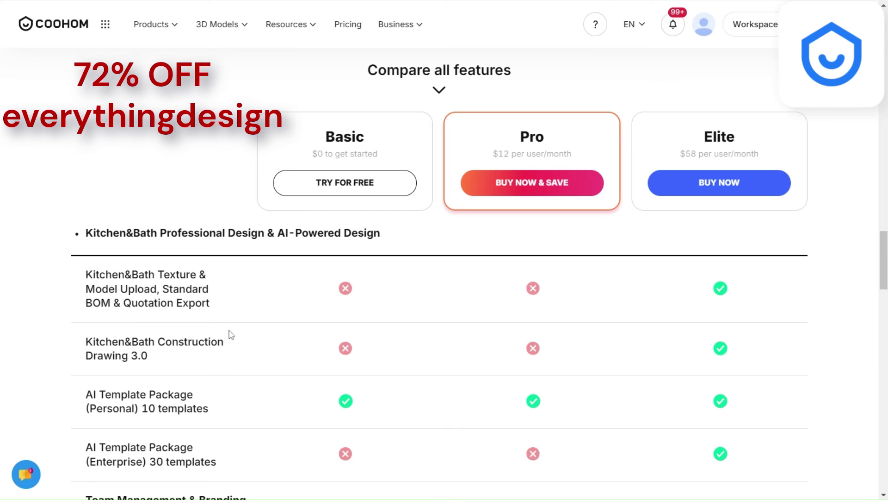
pyautogui.scroll(-1, 172, 356)
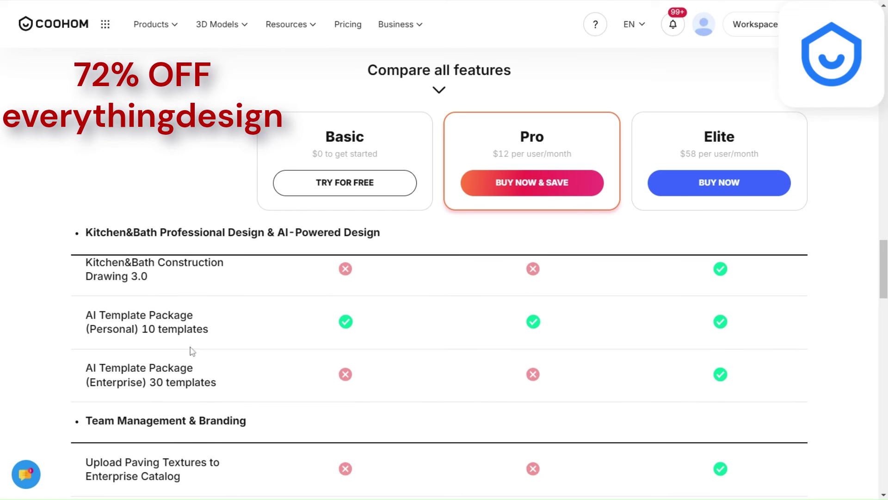
pyautogui.scroll(-1, 208, 355)
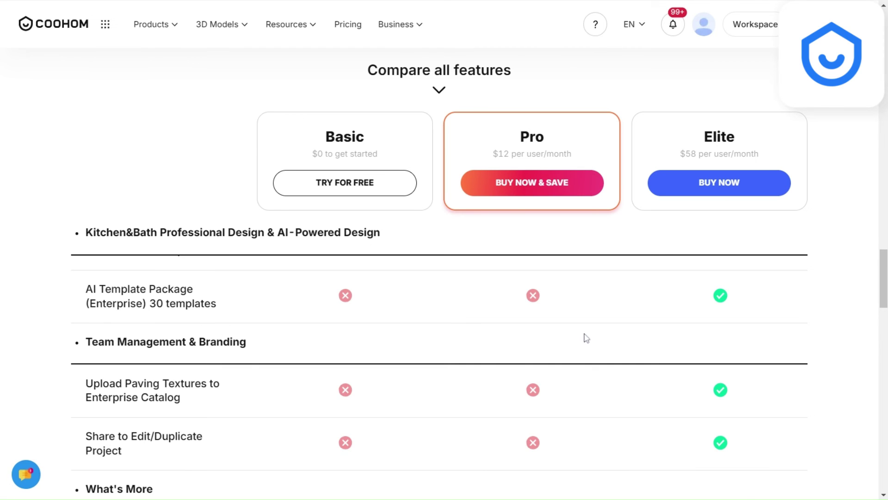
pyautogui.scroll(-1, 585, 338)
pyautogui.scroll(-2, 587, 338)
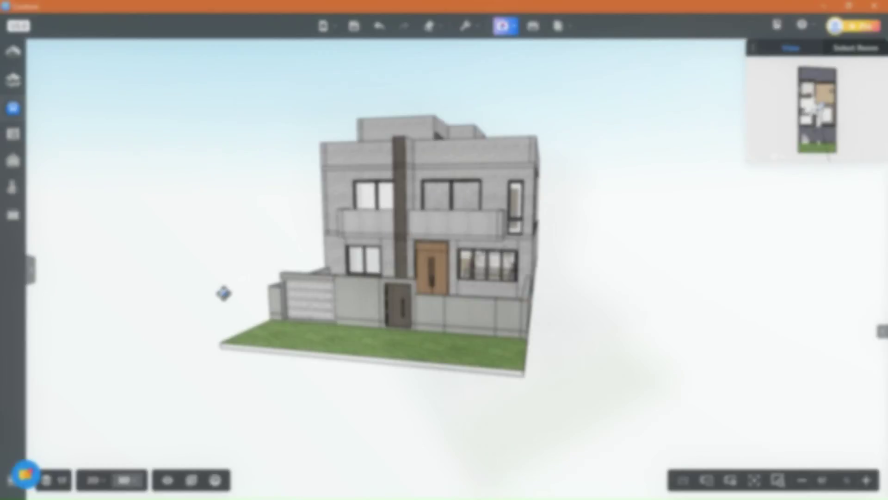
pyautogui.scroll(3, 224, 293)
pyautogui.scroll(3, 472, 303)
pyautogui.scroll(2, 495, 339)
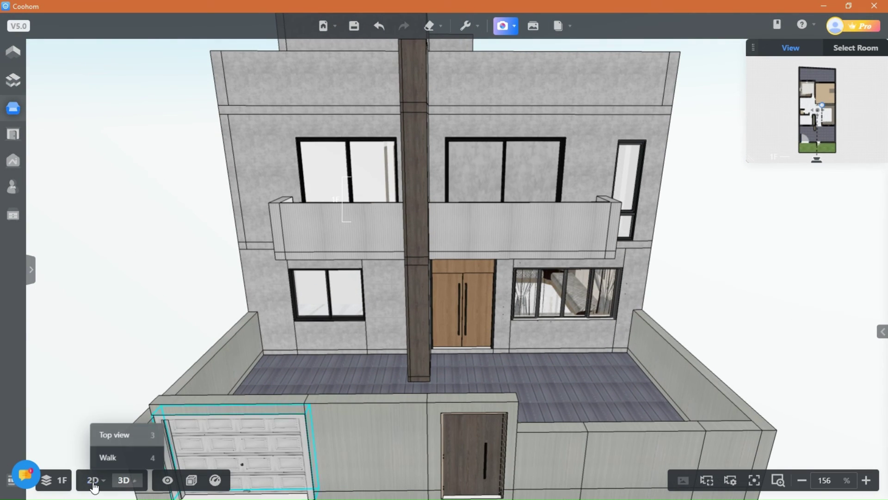
# - Switch the house to the 2D floor plan, open the design resources panel, and pan the plan
pyautogui.click(94, 484)
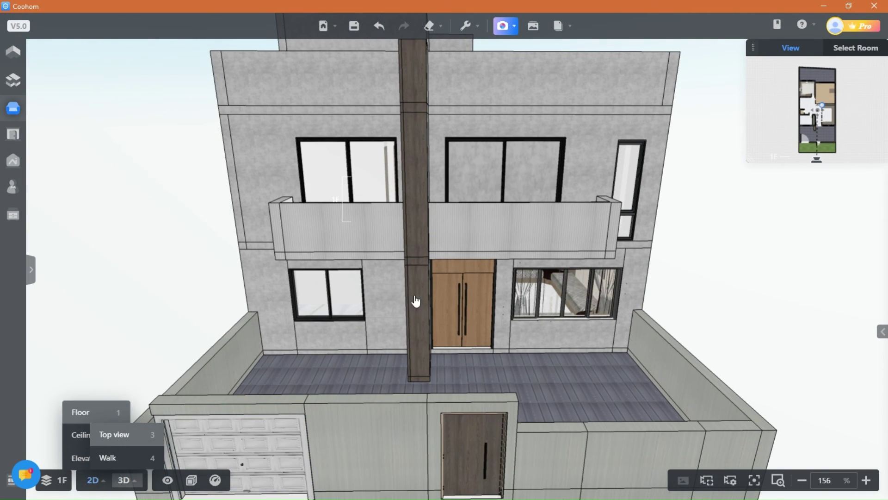
pyautogui.scroll(-1, 569, 222)
pyautogui.scroll(2, 596, 229)
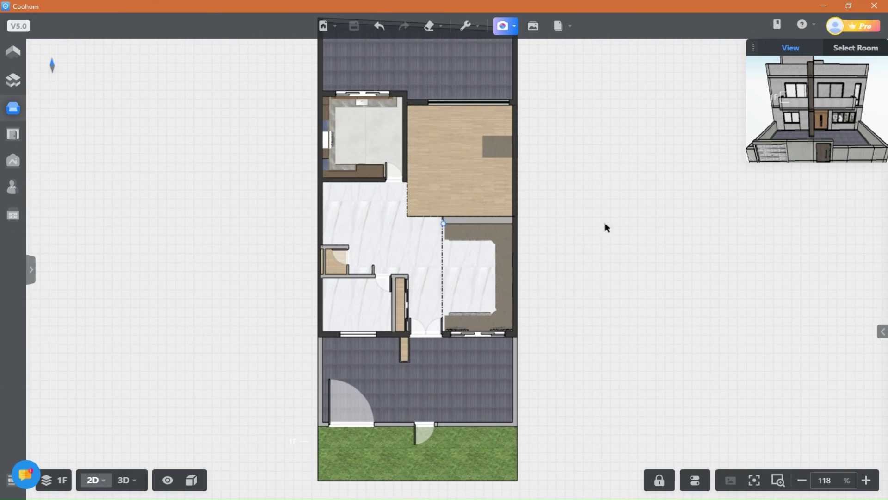
pyautogui.click(30, 271)
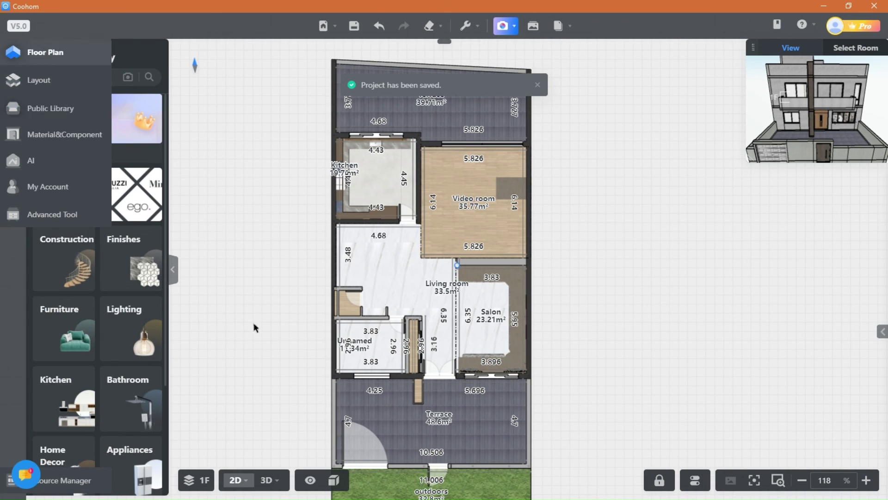
pyautogui.moveTo(581, 287); pyautogui.dragTo(498, 228)
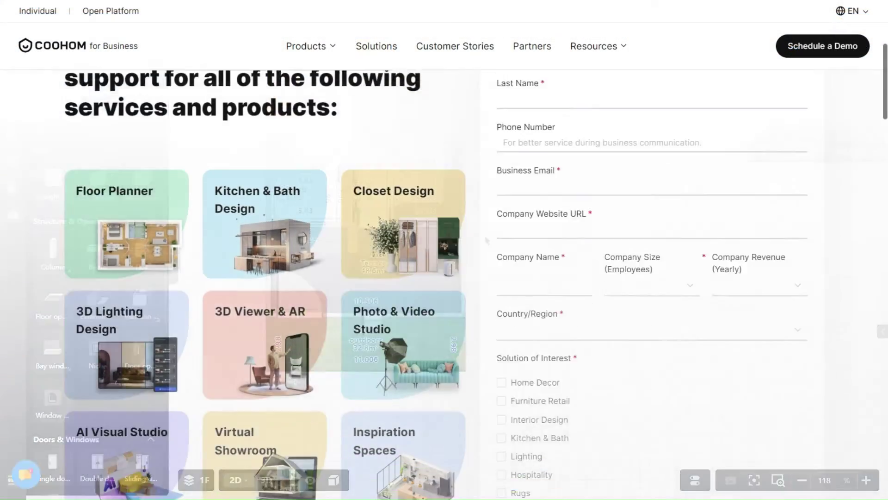
pyautogui.scroll(-2, 144, 211)
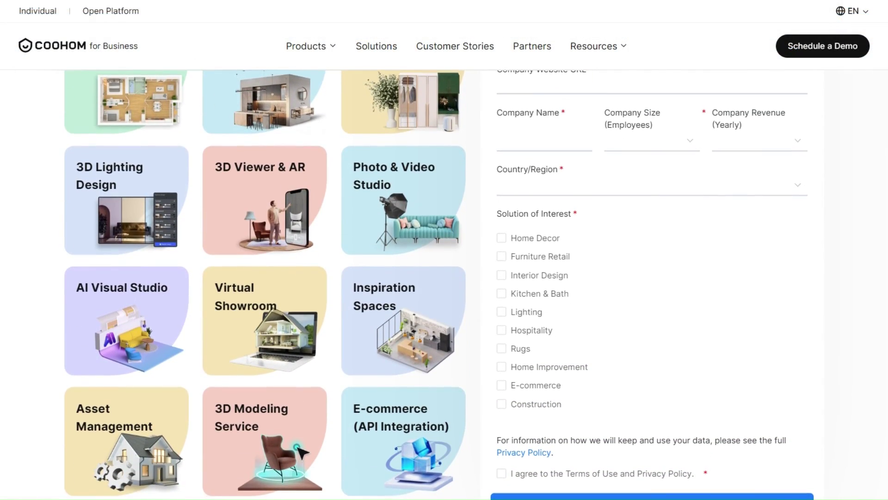
pyautogui.scroll(-1, 145, 211)
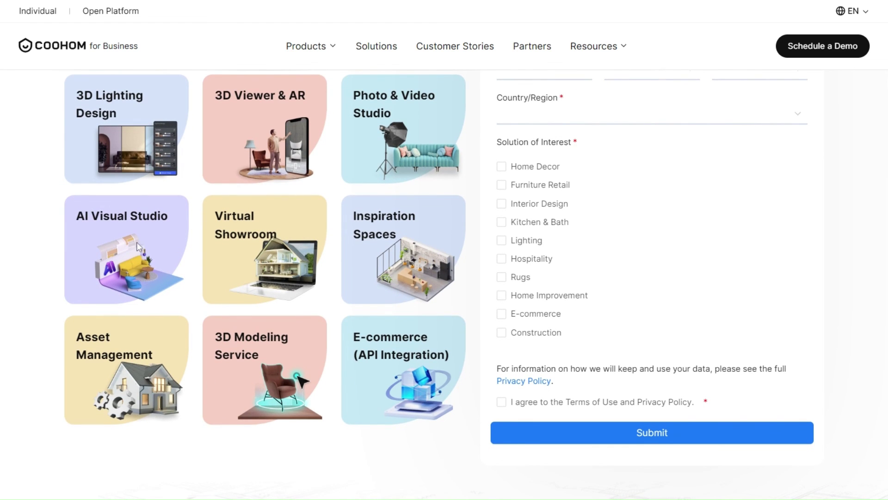
pyautogui.scroll(1, 134, 247)
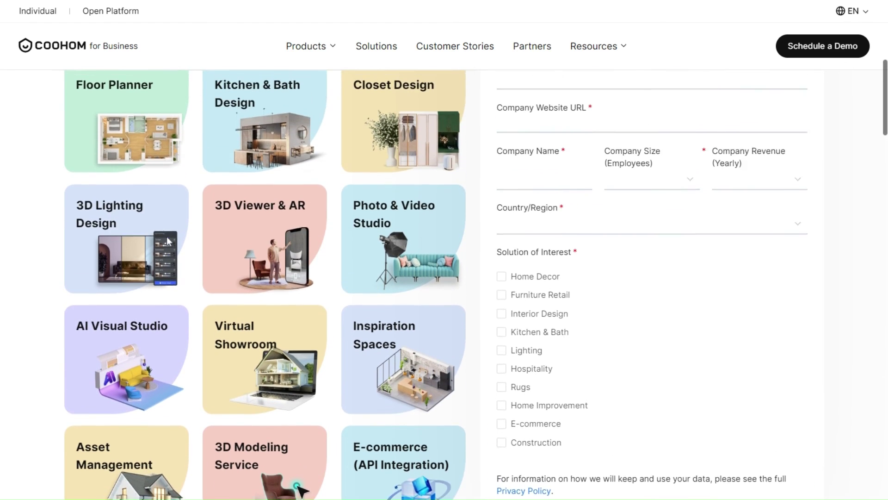